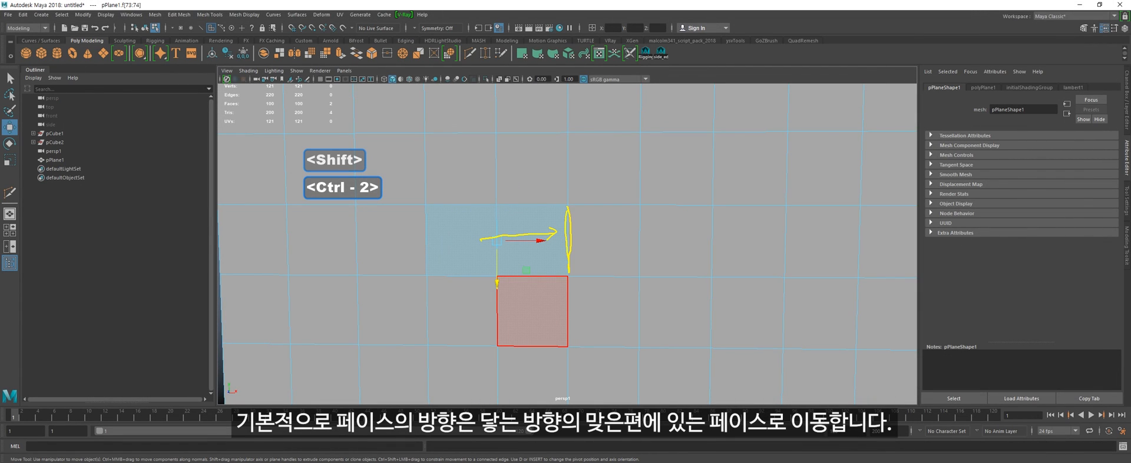
Step: Annotate how the face loop continues straight across the next quads with crosses, arrows and edge strokes, and clear the markings
{"action": "left_click_drag", "start_coordinate": [598, 197], "coordinate": [616, 215]}
{"action": "left_click_drag", "start_coordinate": [606, 279], "coordinate": [615, 270]}
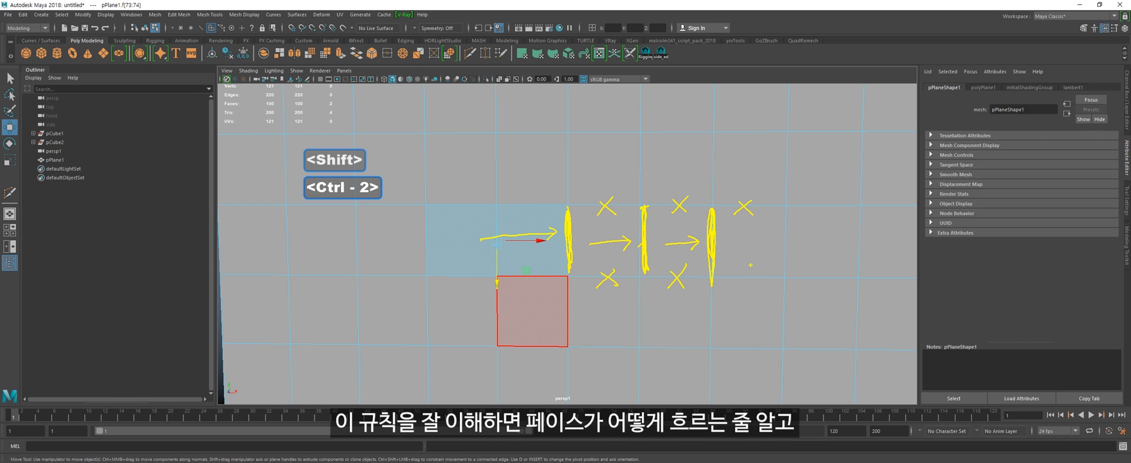
{"action": "left_click_drag", "start_coordinate": [784, 213], "coordinate": [786, 284]}
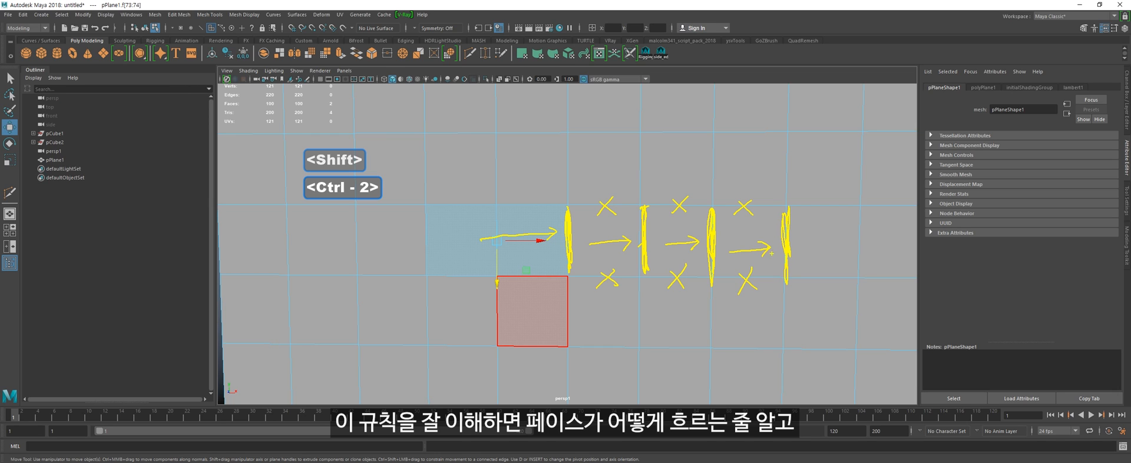
{"action": "key", "text": "Escape"}
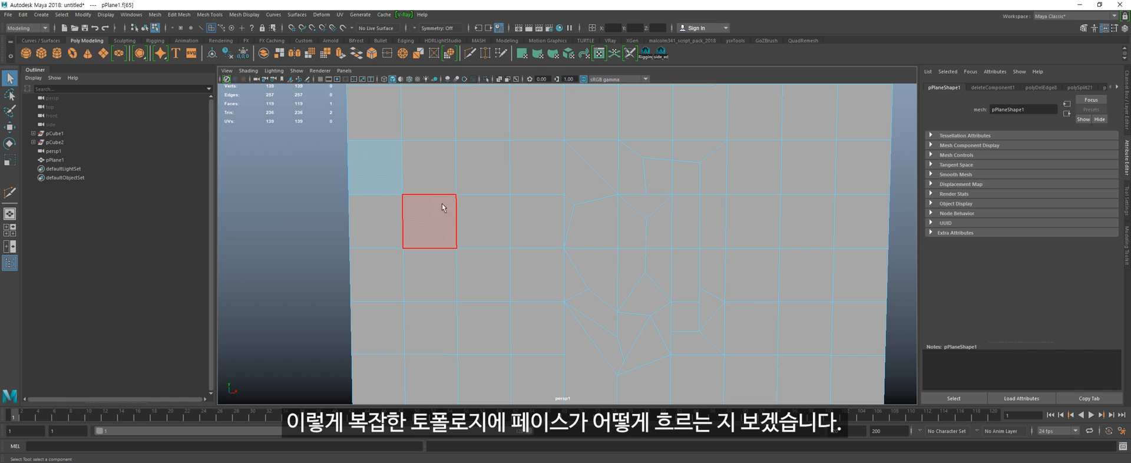
Step: Add the adjacent face to the selected border face and annotate the first stretch of the predicted face loop
{"action": "left_click", "coordinate": [432, 175], "text": "shift"}
{"action": "key", "text": "ctrl+2"}
{"action": "left_click_drag", "start_coordinate": [402, 145], "coordinate": [405, 201]}
{"action": "left_click_drag", "start_coordinate": [389, 164], "coordinate": [435, 162]}
{"action": "left_click_drag", "start_coordinate": [457, 141], "coordinate": [457, 195]}
{"action": "left_click_drag", "start_coordinate": [509, 142], "coordinate": [511, 200]}
{"action": "left_click_drag", "start_coordinate": [559, 250], "coordinate": [624, 251]}
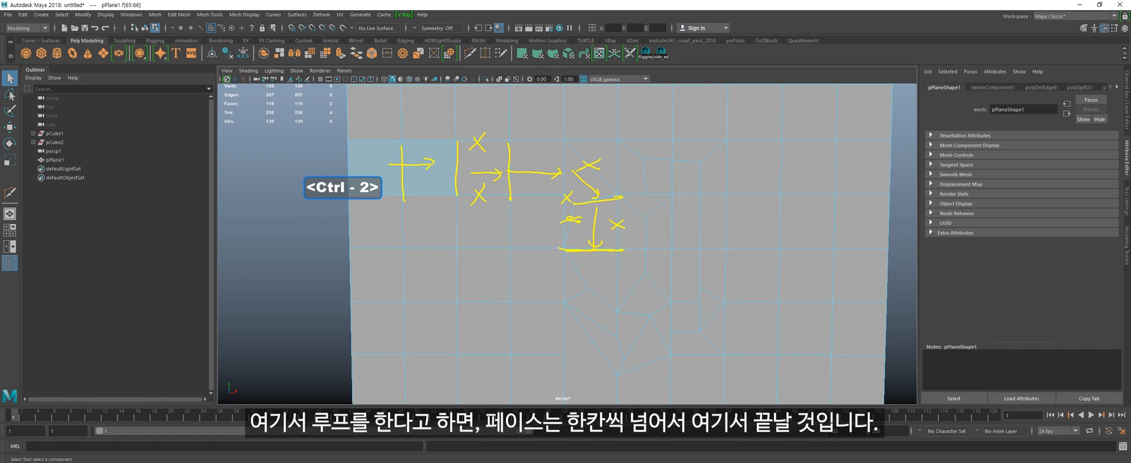
Step: Mark the opposite edges the predicted face loop crosses through the irregular faces in the middle of the plane
{"action": "left_click_drag", "start_coordinate": [561, 300], "coordinate": [673, 355]}
{"action": "left_click_drag", "start_coordinate": [696, 252], "coordinate": [730, 252]}
{"action": "left_click_drag", "start_coordinate": [729, 141], "coordinate": [700, 162]}
{"action": "left_click_drag", "start_coordinate": [618, 139], "coordinate": [649, 162]}
{"action": "left_click_drag", "start_coordinate": [646, 249], "coordinate": [674, 249]}
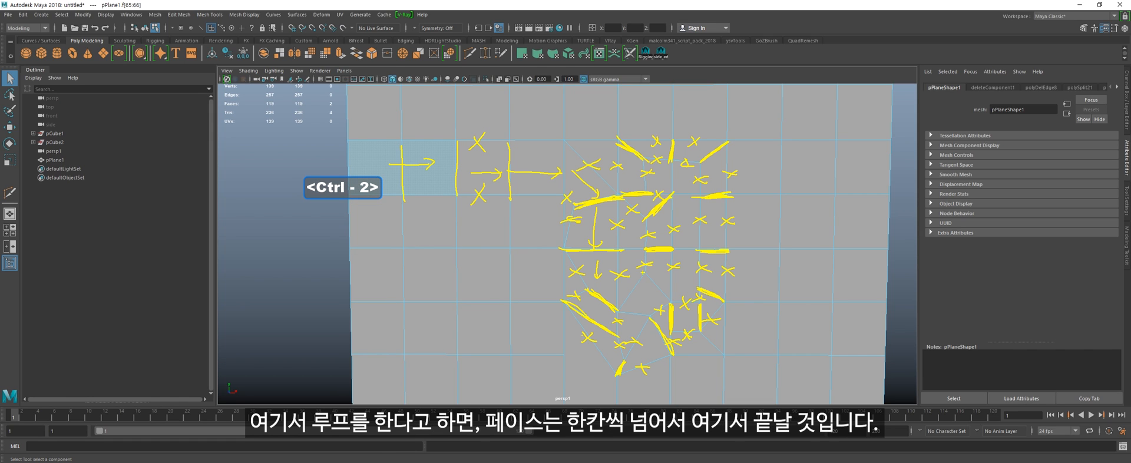
{"action": "left_click_drag", "start_coordinate": [643, 275], "coordinate": [671, 302]}
{"action": "left_click_drag", "start_coordinate": [570, 313], "coordinate": [616, 375]}
Step: Trace the predicted path with the annotation pen, and select the actual face loop through the adjacent face
{"action": "key", "text": "b"}
{"action": "mouse_move", "coordinate": [399, 165]}
{"action": "left_mouse_down"}
{"action": "mouse_move", "coordinate": [600, 274]}
{"action": "mouse_move", "coordinate": [636, 156]}
{"action": "left_mouse_up"}
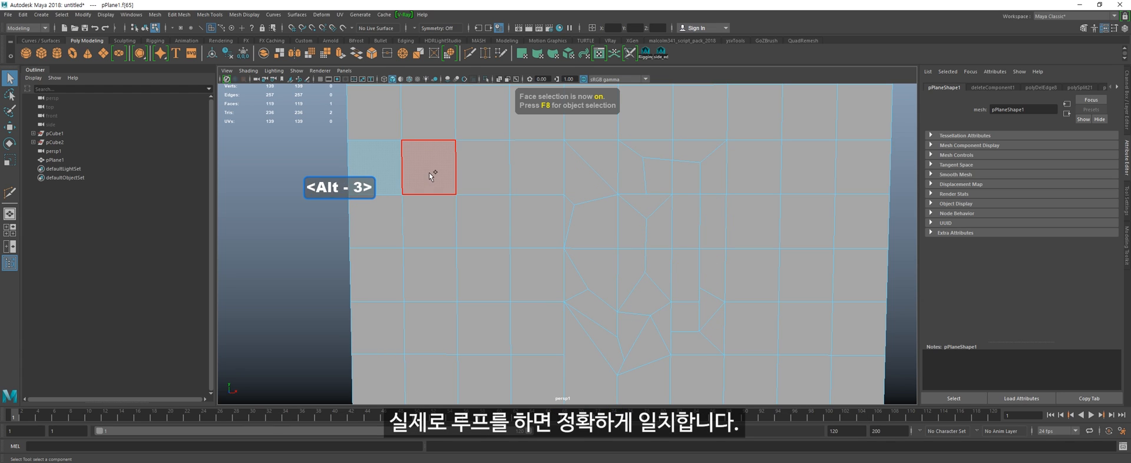
{"action": "double_click", "coordinate": [432, 168]}
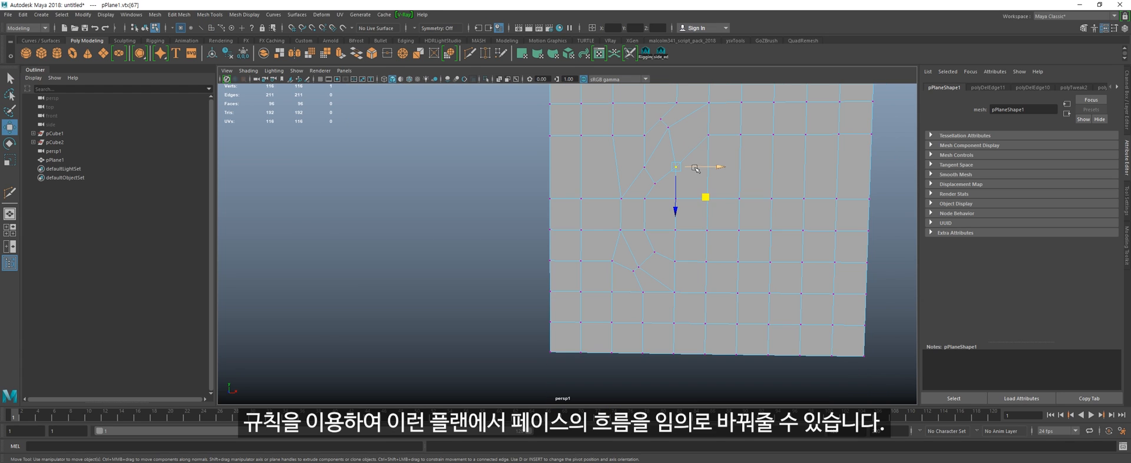
Step: Reposition the selected vertex on the reshaped plane and select the U-shaped face loop
{"action": "left_click_drag", "start_coordinate": [705, 205], "coordinate": [705, 183]}
{"action": "key", "text": "alt+grave"}
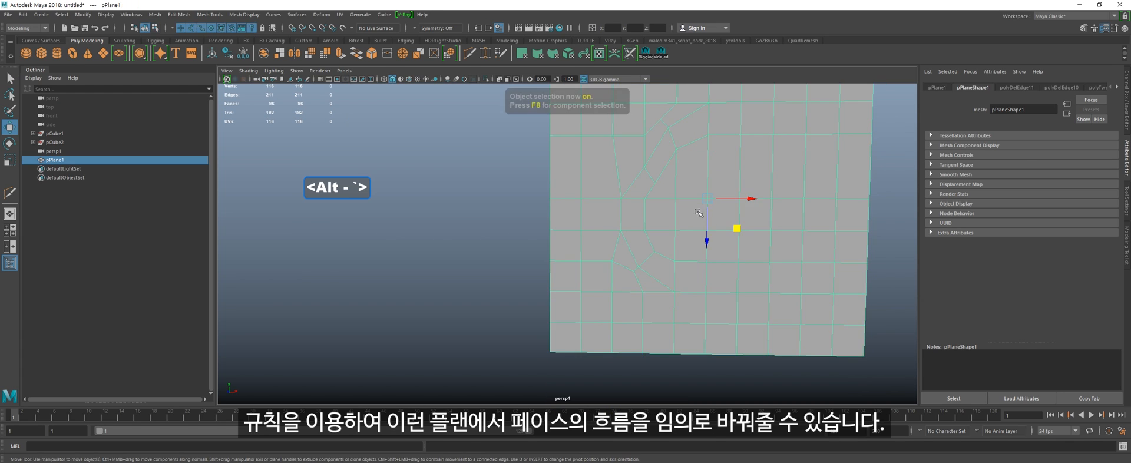
{"action": "key", "text": "alt+3"}
{"action": "left_click", "coordinate": [668, 156]}
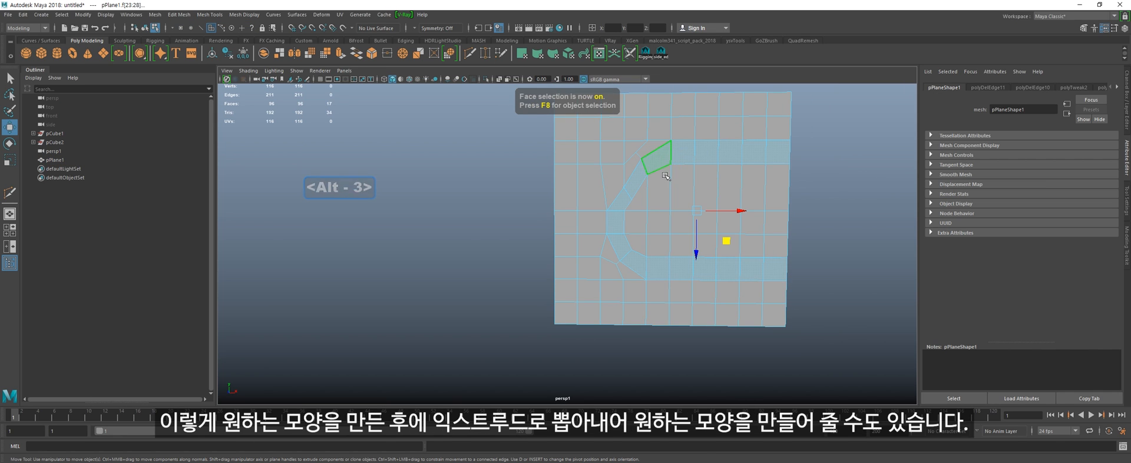
Step: Extrude the U-shaped face loop out of the plane and display the plane with smooth preview
{"action": "key", "text": "alt+w"}
{"action": "left_click_drag", "start_coordinate": [654, 247], "coordinate": [619, 377], "text": "alt"}
{"action": "key", "text": "alt+grave"}
{"action": "key", "text": "3"}
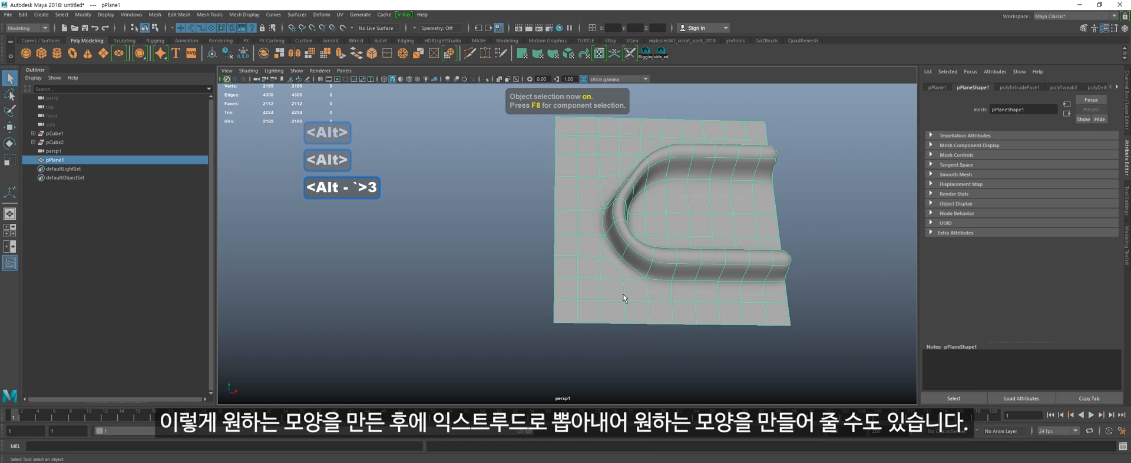
{"action": "key", "text": "alt+grave"}
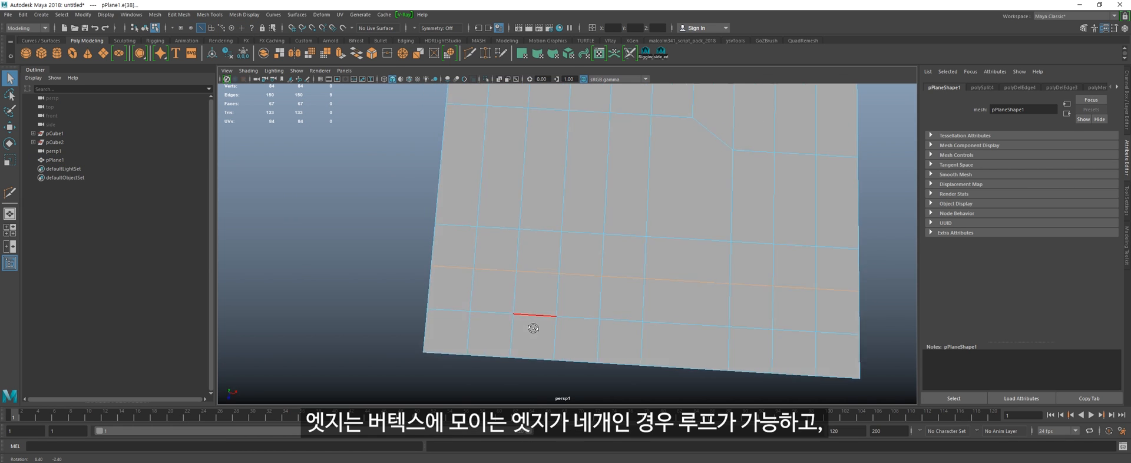
Step: Add the three horizontal edge loops that start at the plane's border edges to the selection
{"action": "key", "text": "ctrl+2"}
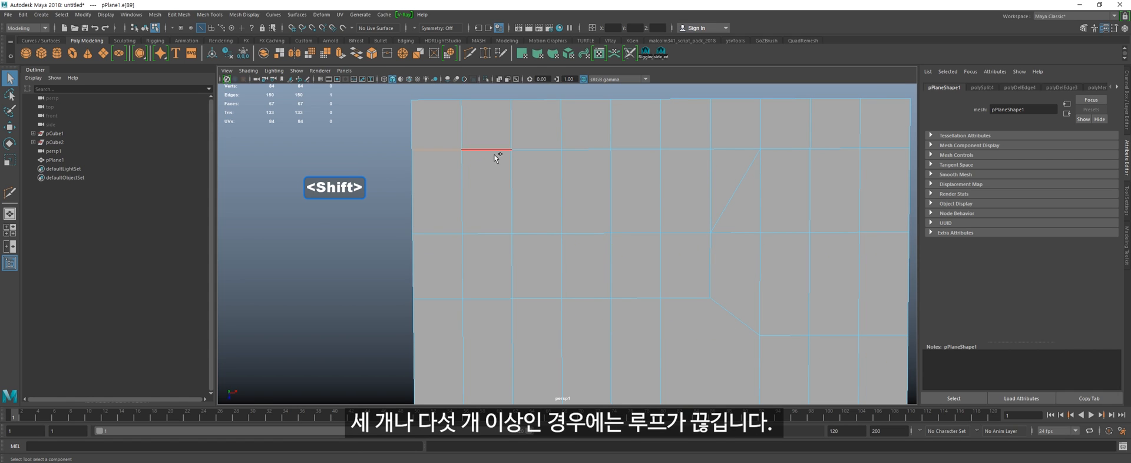
{"action": "double_click", "coordinate": [496, 153], "text": "shift"}
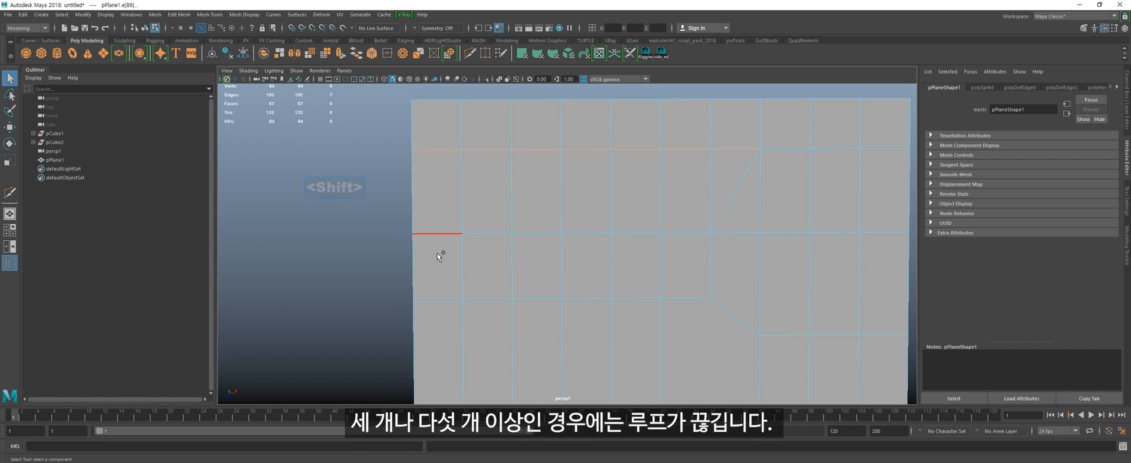
{"action": "left_click", "coordinate": [438, 240], "text": "shift"}
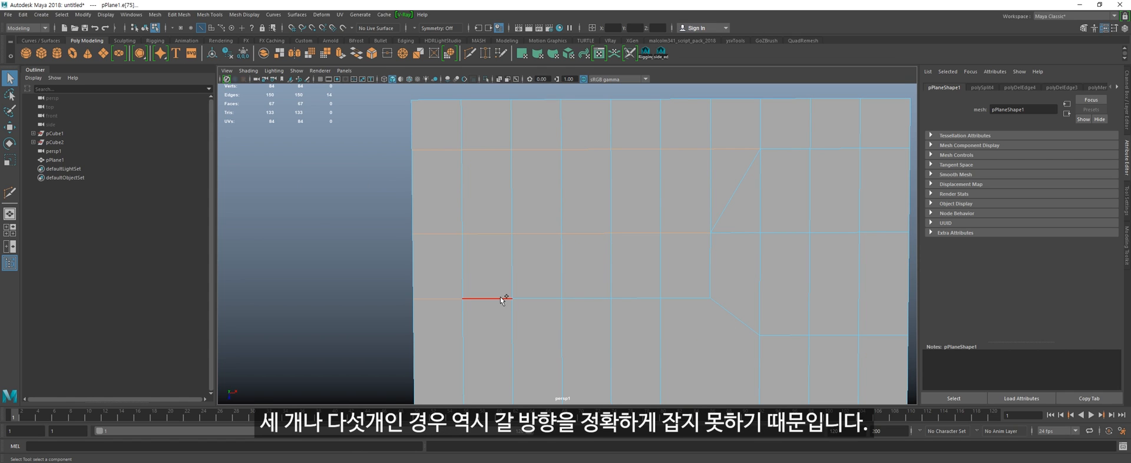
{"action": "double_click", "coordinate": [501, 299], "text": "shift"}
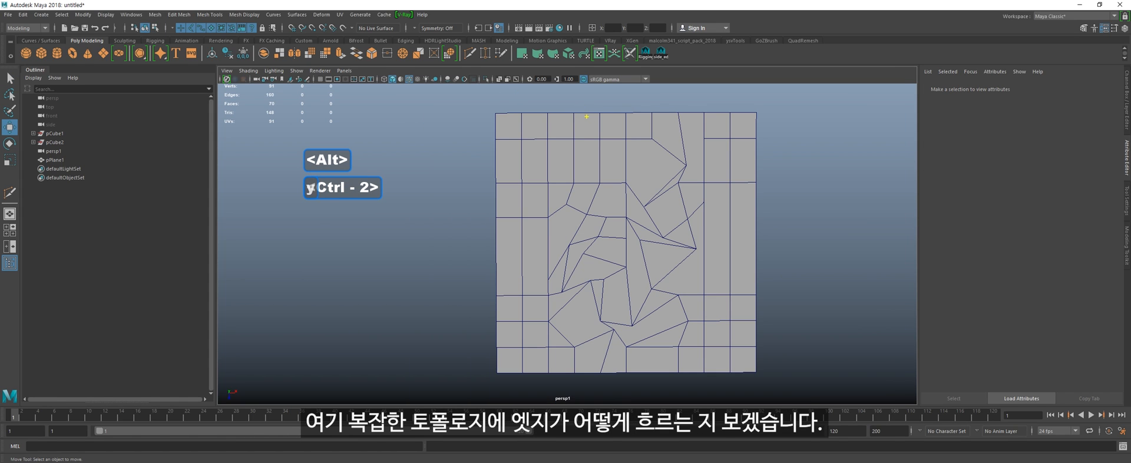
Step: Annotate the predicted edge loop from the plane's upper border through the irregular topology and back up, and clear the markings
{"action": "left_click_drag", "start_coordinate": [605, 94], "coordinate": [605, 113]}
{"action": "left_click_drag", "start_coordinate": [600, 114], "coordinate": [599, 183]}
{"action": "left_click_drag", "start_coordinate": [599, 185], "coordinate": [564, 290]}
{"action": "mouse_move", "coordinate": [564, 291]}
{"action": "left_mouse_down"}
{"action": "mouse_move", "coordinate": [590, 283]}
{"action": "mouse_move", "coordinate": [599, 324]}
{"action": "left_mouse_up"}
{"action": "left_click_drag", "start_coordinate": [600, 324], "coordinate": [633, 327]}
{"action": "mouse_move", "coordinate": [652, 289]}
{"action": "left_mouse_down"}
{"action": "mouse_move", "coordinate": [696, 250]}
{"action": "mouse_move", "coordinate": [663, 237]}
{"action": "left_mouse_up"}
{"action": "mouse_move", "coordinate": [663, 238]}
{"action": "left_mouse_down"}
{"action": "mouse_move", "coordinate": [645, 207]}
{"action": "mouse_move", "coordinate": [687, 165]}
{"action": "left_mouse_up"}
{"action": "left_click_drag", "start_coordinate": [686, 166], "coordinate": [679, 113]}
{"action": "key", "text": "Escape"}
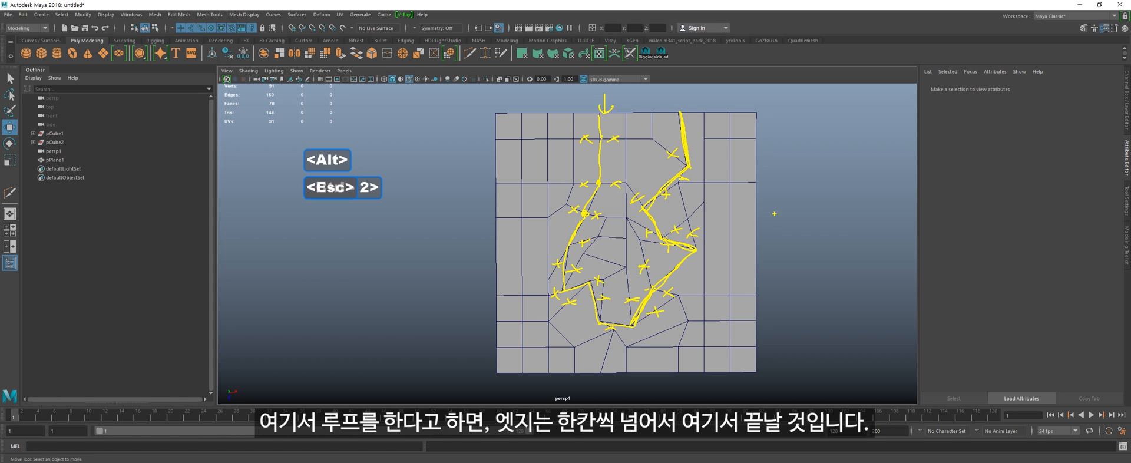
Step: Switch to edge selection and select the edge loop running down from the plane's upper border
{"action": "key", "text": "alt+2"}
{"action": "key", "text": "q"}
{"action": "left_click", "coordinate": [601, 135]}
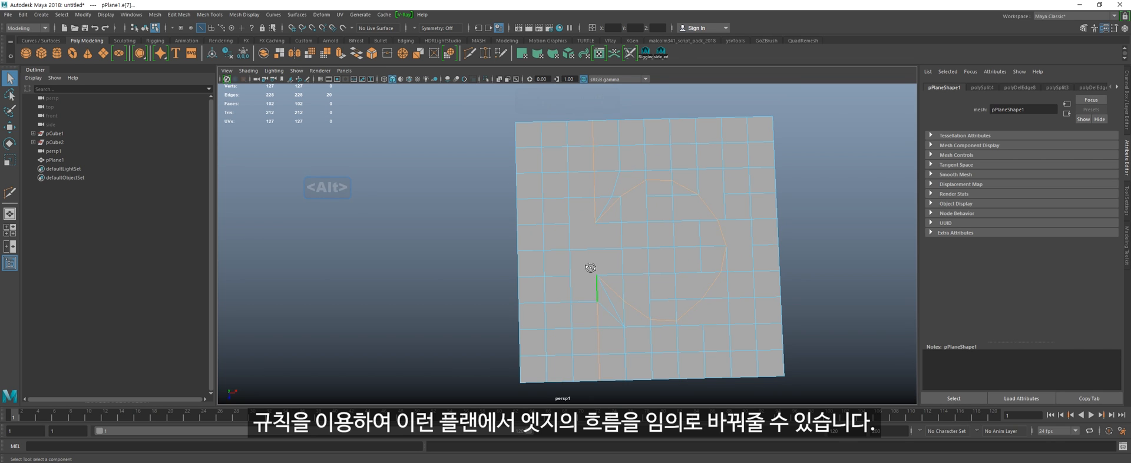
Step: Bevel the curved edge loop at fraction 0.5 with 1 segment and select the resulting narrow face loop
{"action": "left_click_drag", "start_coordinate": [589, 269], "coordinate": [663, 268], "text": "alt"}
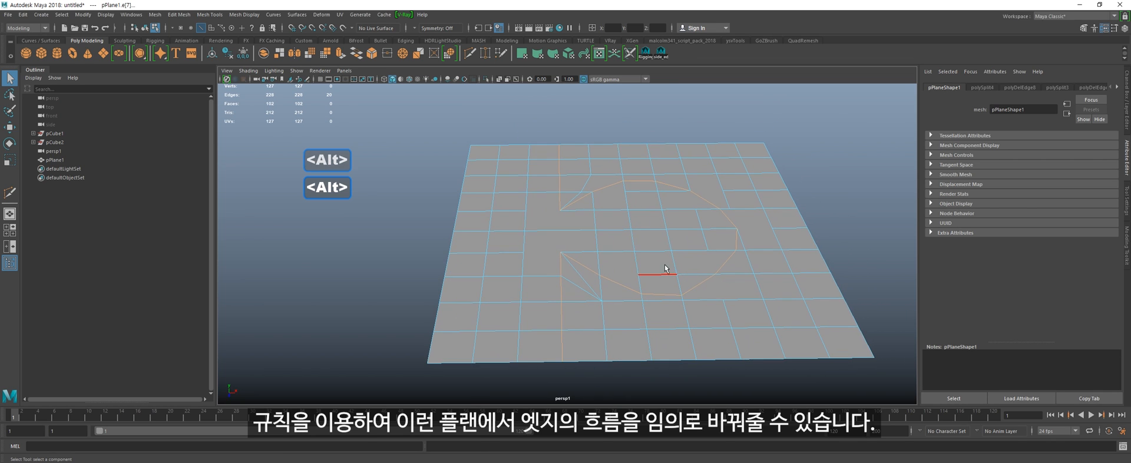
{"action": "key", "text": "alt+3"}
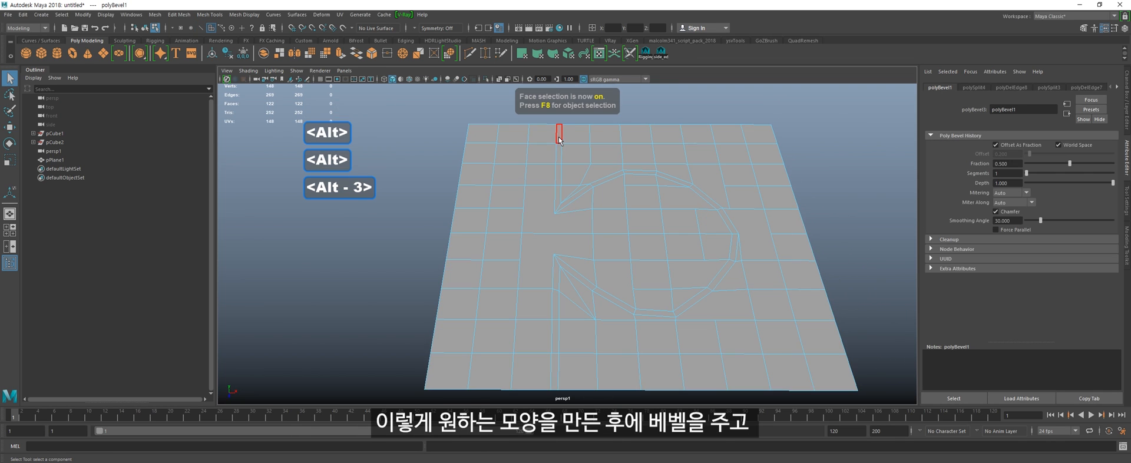
{"action": "left_click", "coordinate": [559, 140]}
{"action": "double_click", "coordinate": [559, 154], "text": "shift"}
Step: Extrude the narrow curved face loop and display the plane with smooth preview in object mode
{"action": "scroll", "coordinate": [576, 208], "scroll_direction": "down", "scroll_amount": 4}
{"action": "key", "text": "alt+w"}
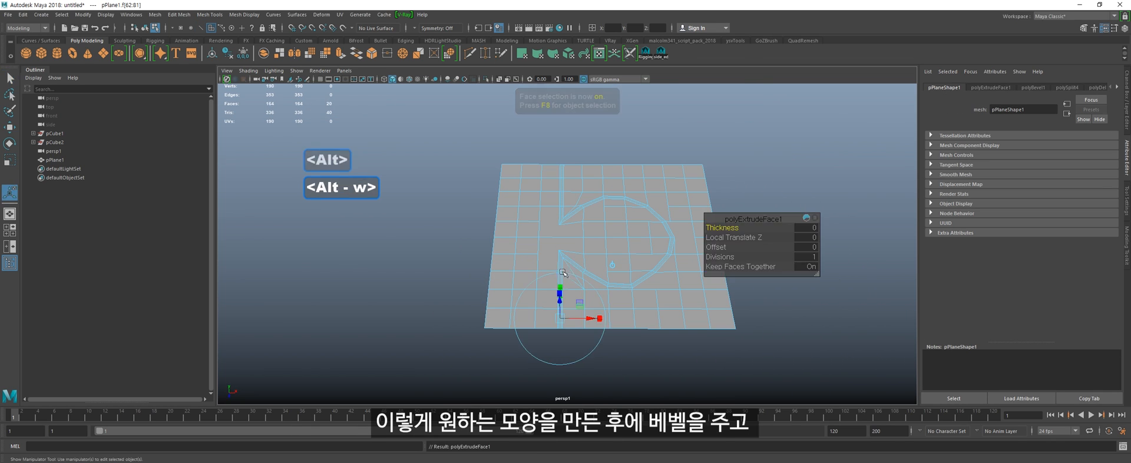
{"action": "left_click_drag", "start_coordinate": [575, 298], "coordinate": [565, 330], "text": "alt"}
{"action": "key", "text": "alt+grave"}
{"action": "key", "text": "3"}
{"action": "key", "text": "alt+grave"}
{"action": "key", "text": "alt+grave"}
{"action": "left_click_drag", "start_coordinate": [765, 356], "coordinate": [743, 354], "text": "alt"}
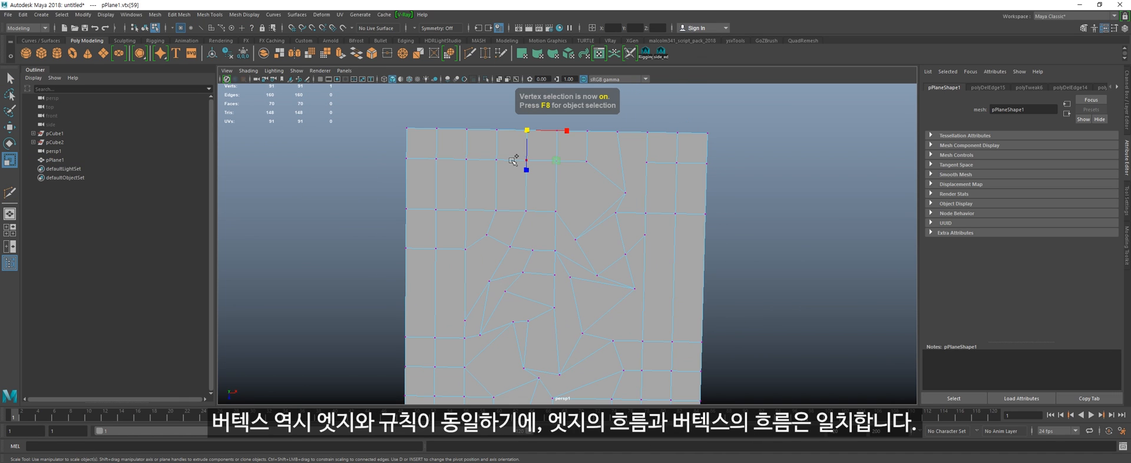
Step: Select the vertex loop running down from the selected vertex on the plane's upper border
{"action": "scroll", "coordinate": [521, 212], "scroll_direction": "down", "scroll_amount": 3, "text": "shift"}
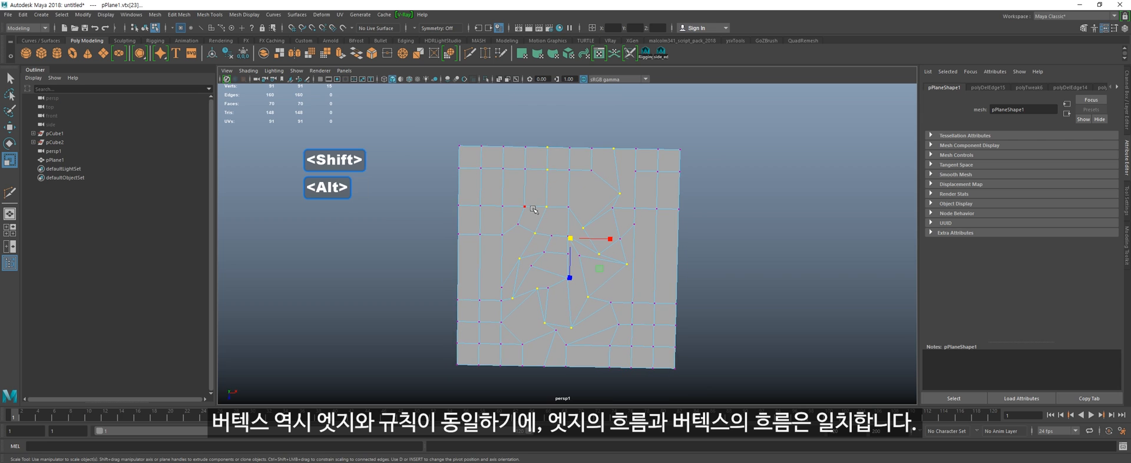
{"action": "key", "text": "ctrl+z"}
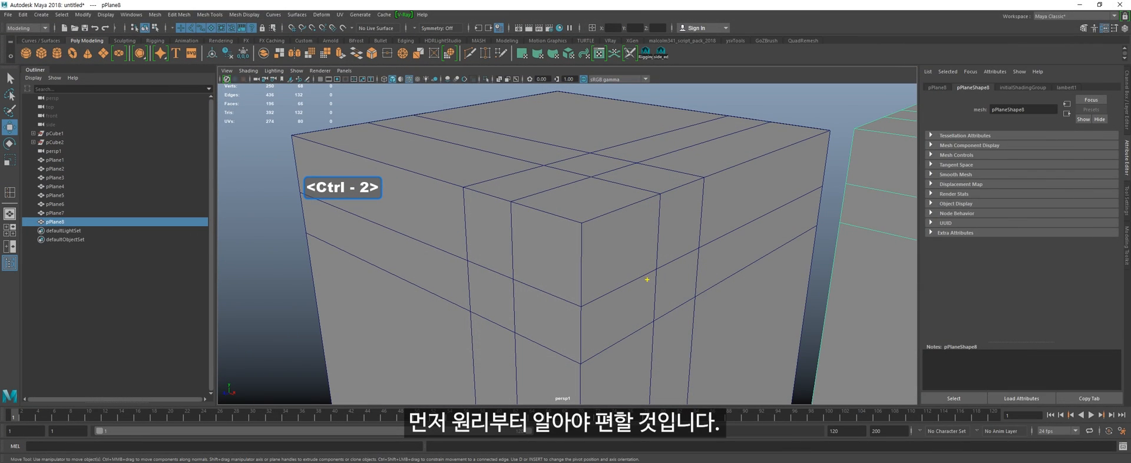
Step: Annotate the cube's front corner vertex and its three adjacent vertices with circles and two-way arrows showing their smoothing pull
{"action": "key", "text": "Escape"}
{"action": "key", "text": "2"}
{"action": "key", "text": "3"}
{"action": "left_click", "coordinate": [582, 224]}
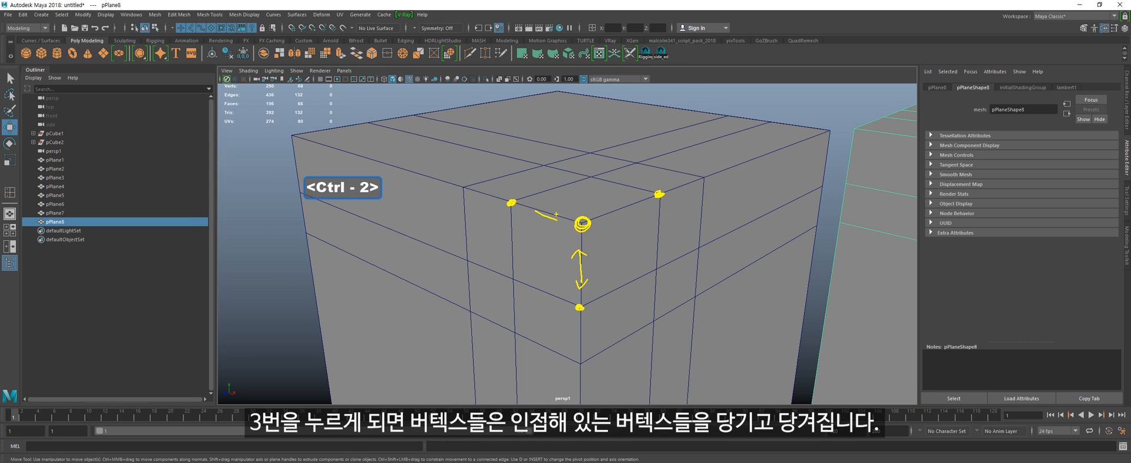
{"action": "left_click_drag", "start_coordinate": [605, 209], "coordinate": [613, 220]}
{"action": "left_click_drag", "start_coordinate": [634, 217], "coordinate": [628, 204]}
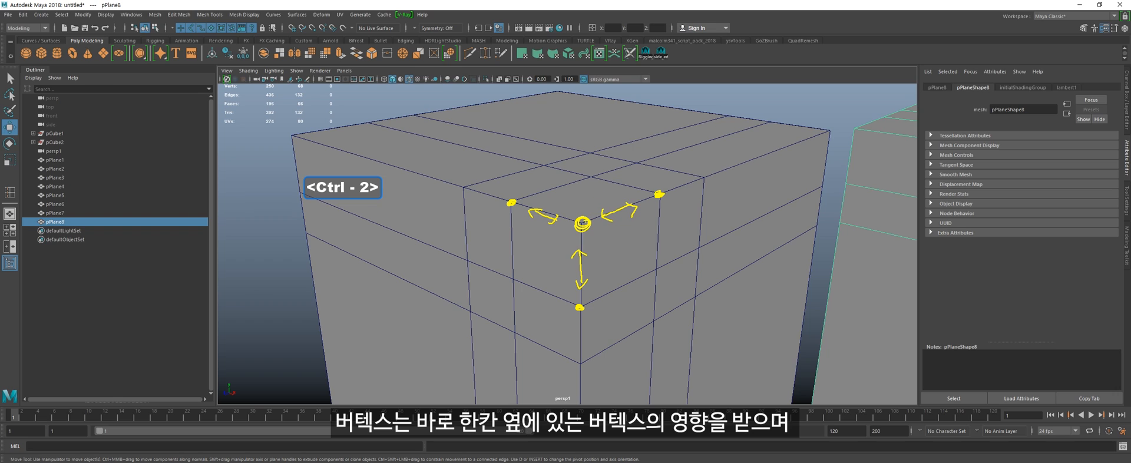
{"action": "key", "text": "b"}
{"action": "left_click_drag", "start_coordinate": [703, 175], "coordinate": [705, 179]}
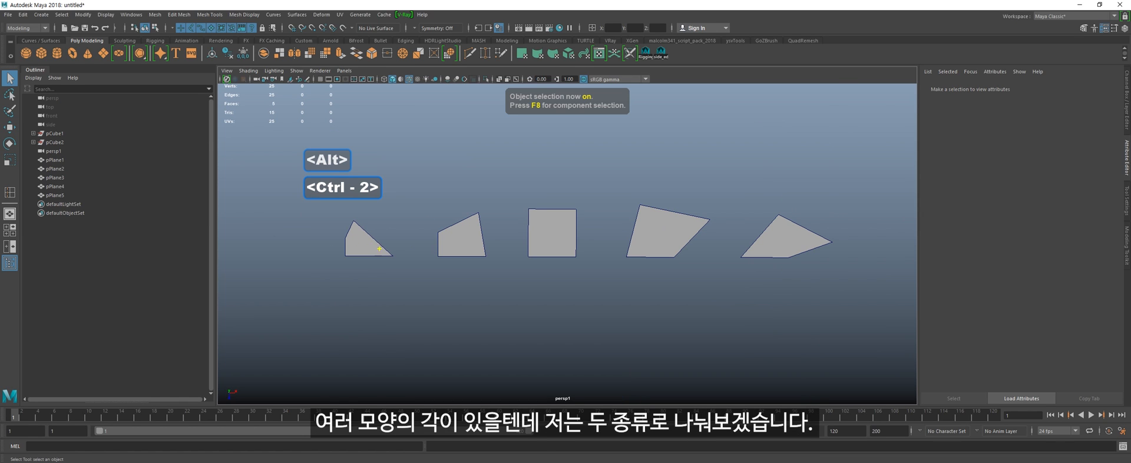
Step: Mark corners on the sample quads, circle the inner corners of the three bent grids, and clear the annotations
{"action": "left_click_drag", "start_coordinate": [489, 246], "coordinate": [501, 257]}
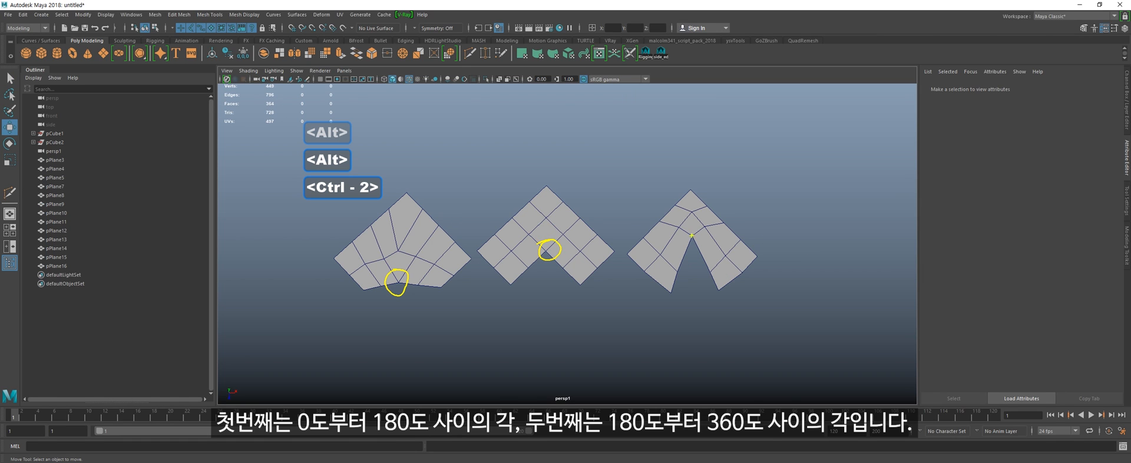
{"action": "left_click_drag", "start_coordinate": [692, 235], "coordinate": [692, 236]}
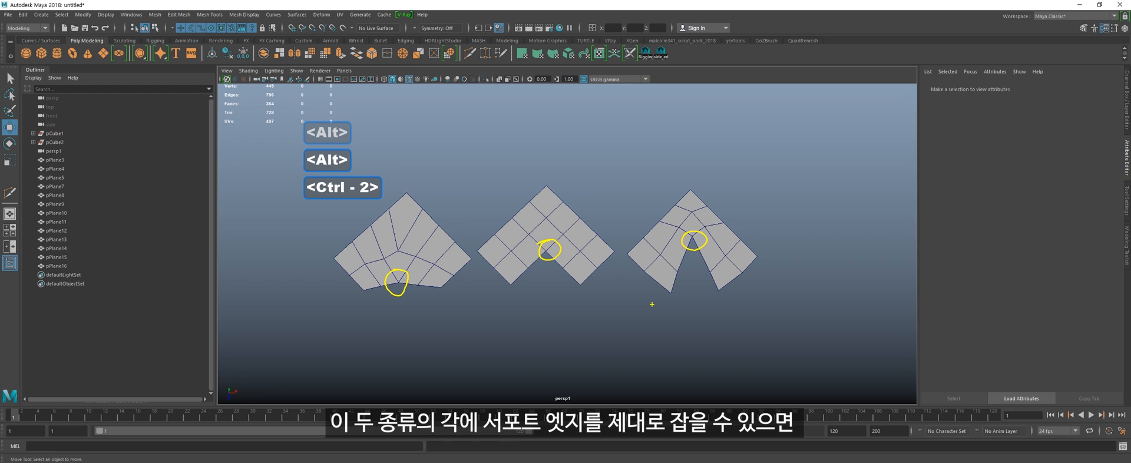
{"action": "key", "text": "Escape"}
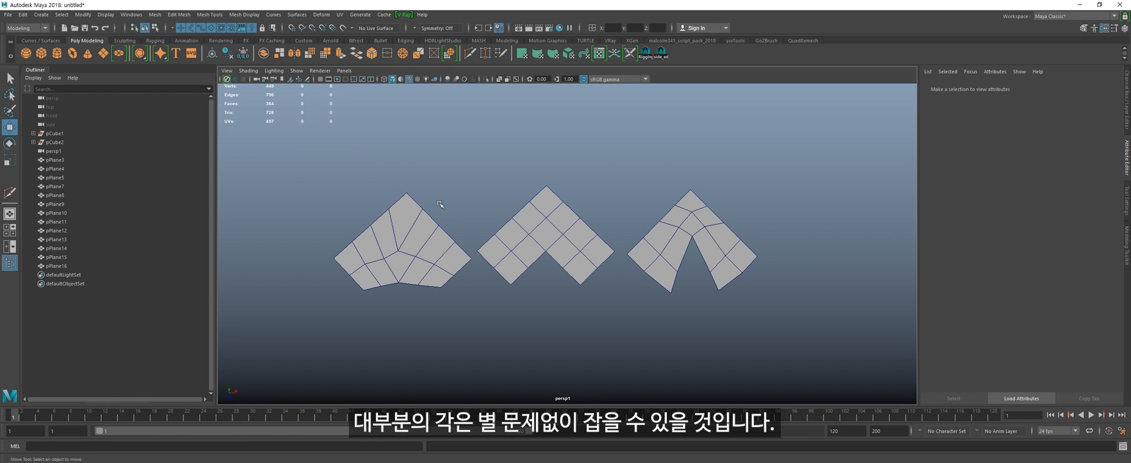
Step: Return the square with support edges to object mode, turn off its smooth preview and deselect it
{"action": "middle_click_drag", "start_coordinate": [373, 316], "coordinate": [485, 316], "text": "alt"}
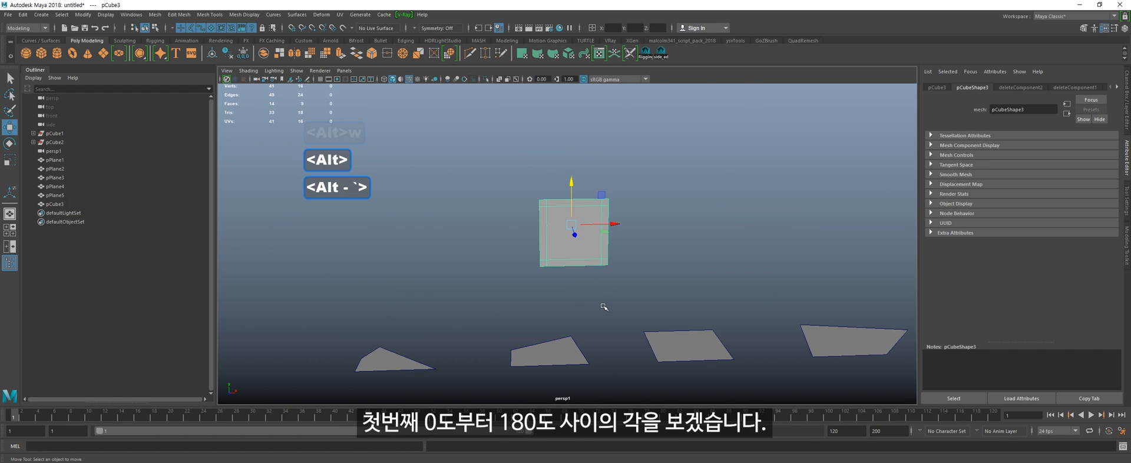
{"action": "key", "text": "alt+grave"}
{"action": "key", "text": "1"}
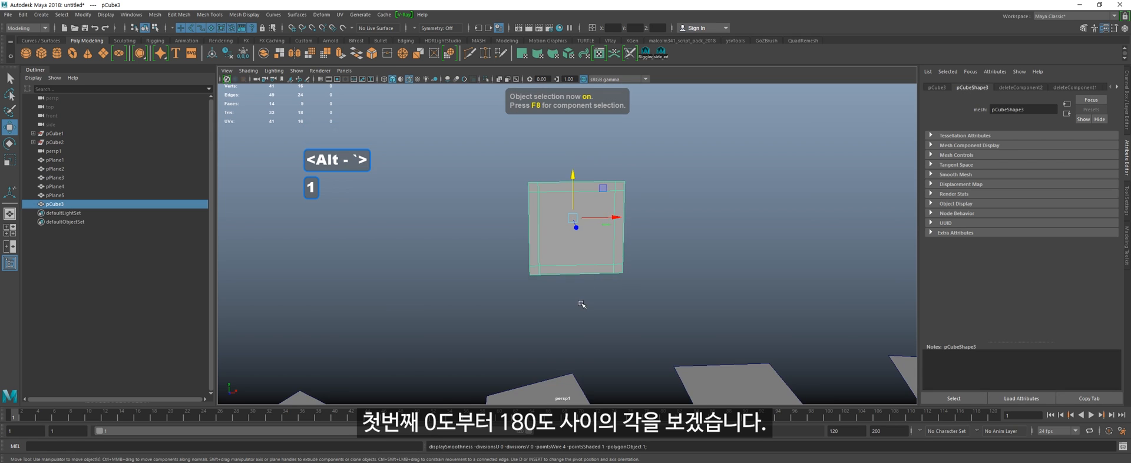
{"action": "middle_click_drag", "start_coordinate": [583, 306], "coordinate": [573, 292], "text": "alt"}
{"action": "mouse_move", "coordinate": [572, 292]}
{"action": "left_mouse_down", "text": "alt"}
{"action": "mouse_move", "coordinate": [560, 298]}
{"action": "mouse_move", "coordinate": [573, 303]}
{"action": "mouse_move", "coordinate": [560, 300]}
{"action": "left_mouse_up", "text": "alt"}
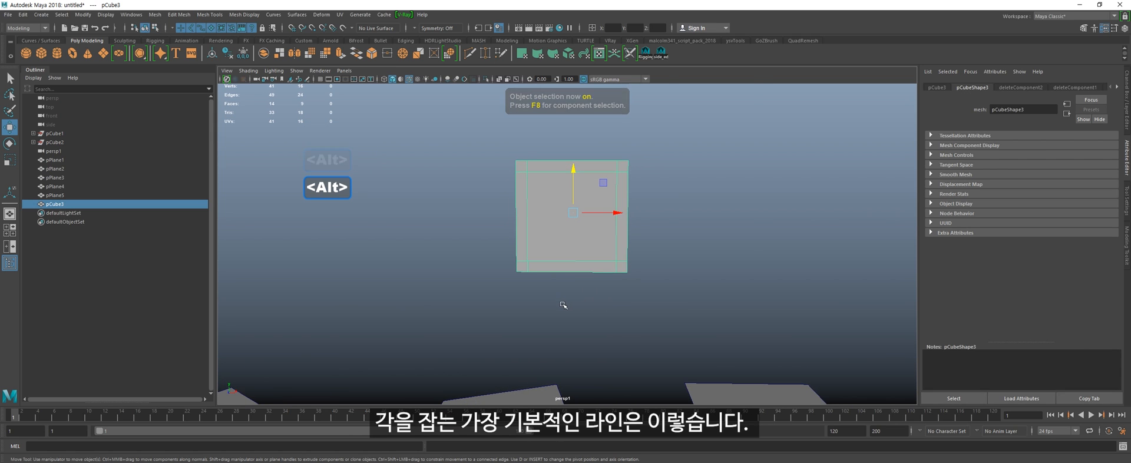
{"action": "middle_click_drag", "start_coordinate": [564, 304], "coordinate": [510, 327], "text": "alt"}
{"action": "left_click", "coordinate": [511, 327]}
Step: Annotate the basic support edge lines along the borders of the square
{"action": "key", "text": "ctrl+2"}
{"action": "mouse_move", "coordinate": [505, 165]}
{"action": "left_mouse_down"}
{"action": "mouse_move", "coordinate": [496, 239]}
{"action": "mouse_move", "coordinate": [617, 224]}
{"action": "left_mouse_up"}
{"action": "left_click_drag", "start_coordinate": [496, 249], "coordinate": [680, 225]}
{"action": "left_click_drag", "start_coordinate": [692, 200], "coordinate": [694, 237]}
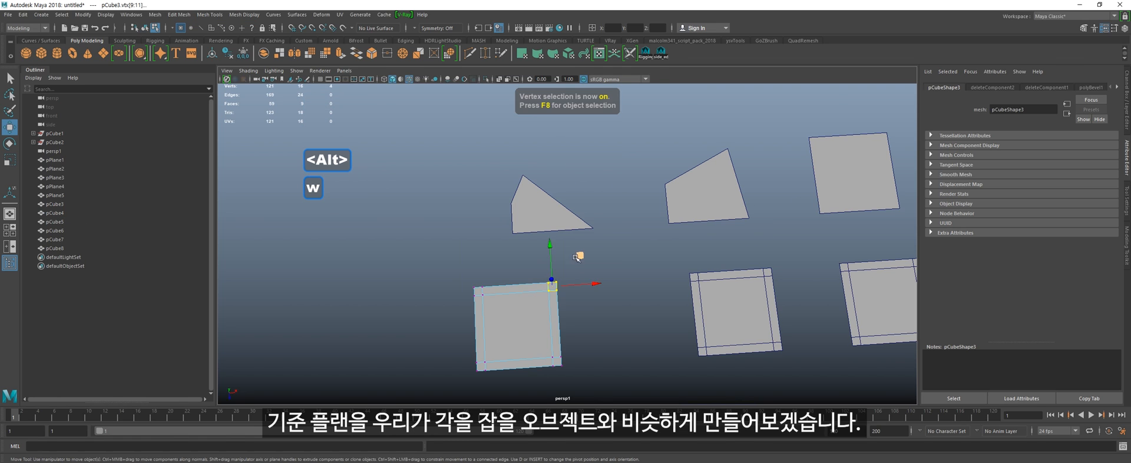
Step: Pull the first square's upper inner corner vertices inward so its outline resembles the pointed quad above it
{"action": "middle_click_drag", "start_coordinate": [575, 253], "coordinate": [546, 275]}
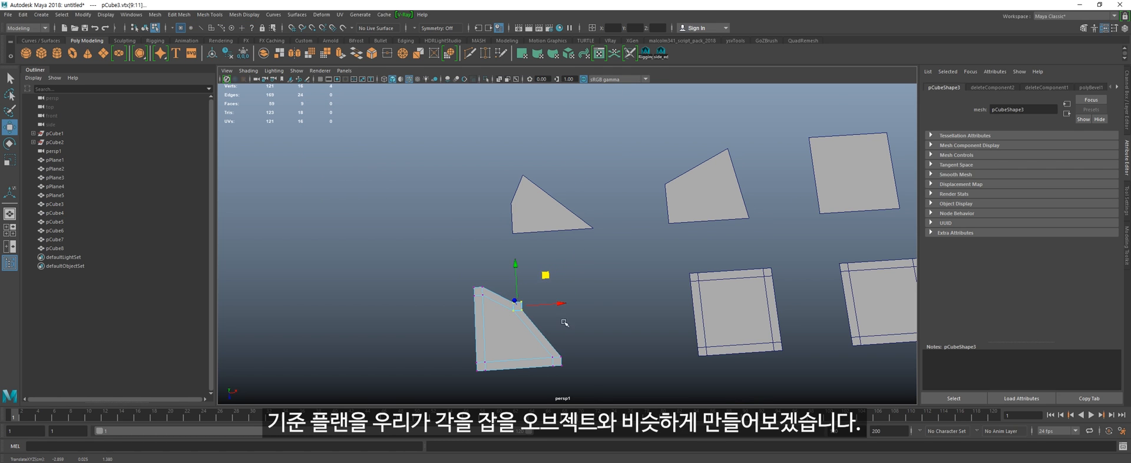
{"action": "left_click", "coordinate": [562, 366]}
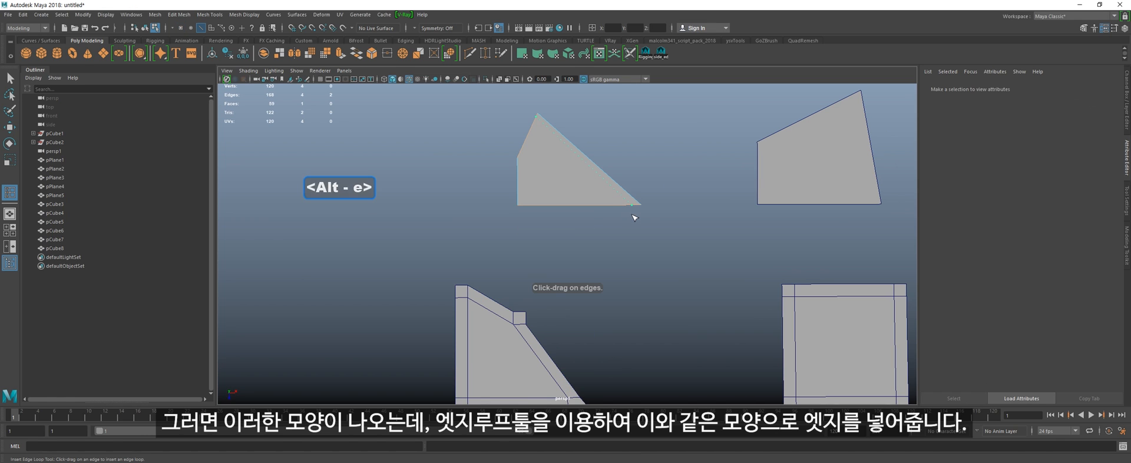
Step: Insert support edge loops along both sides of the first pointed quad's acute lower corner and check it in smooth preview
{"action": "right_click_drag", "start_coordinate": [631, 218], "coordinate": [618, 192], "text": "alt"}
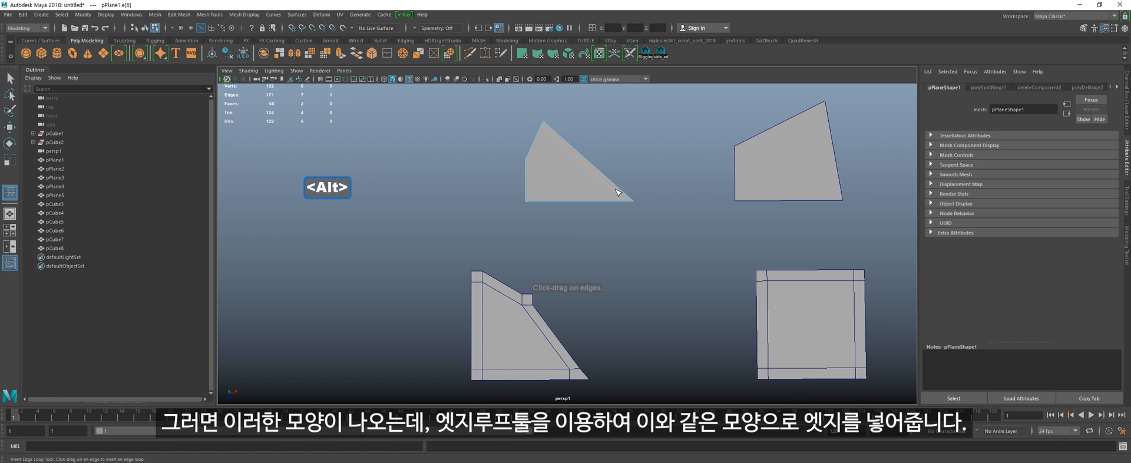
{"action": "left_click_drag", "start_coordinate": [625, 199], "coordinate": [620, 192]}
{"action": "key", "text": "alt+grave"}
{"action": "key", "text": "q"}
{"action": "left_click", "coordinate": [610, 199]}
{"action": "key", "text": "3"}
{"action": "left_click_drag", "start_coordinate": [642, 275], "coordinate": [617, 288], "text": "alt"}
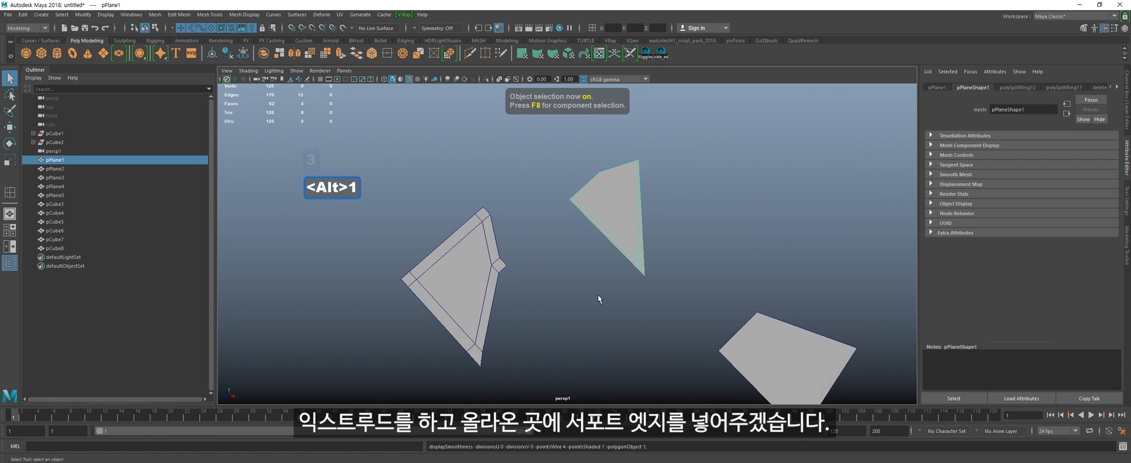
Step: Extrude the first quad into a thick piece, add support edge loops along its rim and acute corner, and preview it smoothed
{"action": "left_click", "coordinate": [601, 220]}
{"action": "key", "text": "alt+w"}
{"action": "key", "text": "alt+e"}
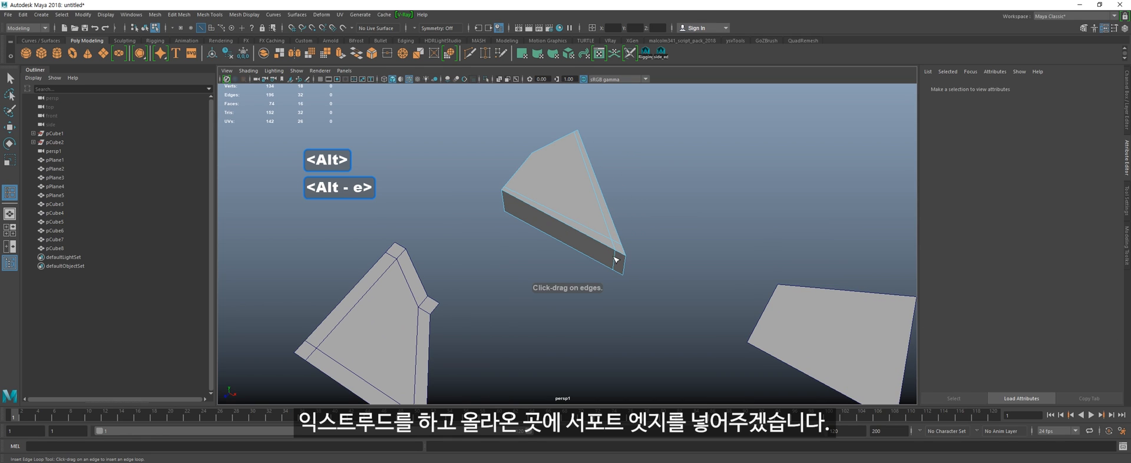
{"action": "left_click_drag", "start_coordinate": [619, 257], "coordinate": [619, 259]}
{"action": "key", "text": "alt+grave"}
{"action": "key", "text": "q"}
{"action": "key", "text": "3"}
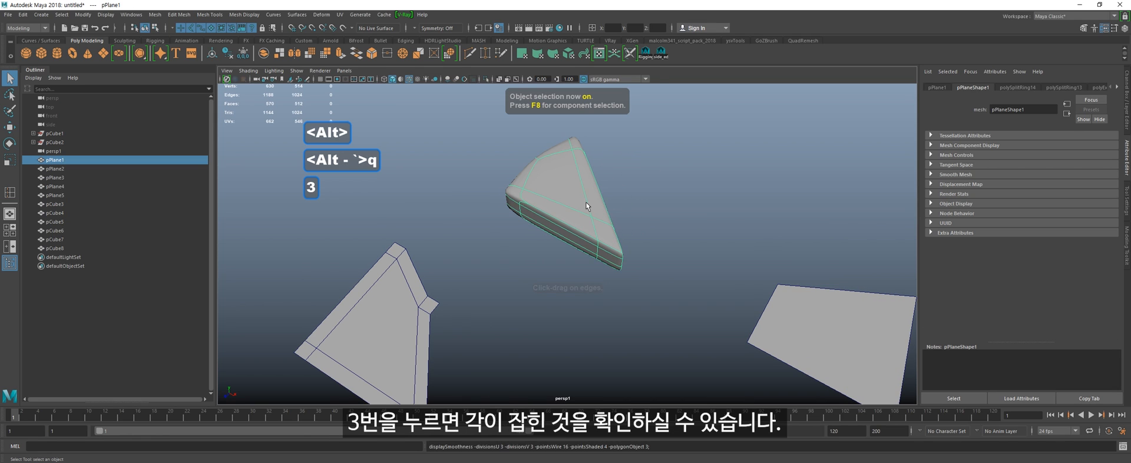
{"action": "left_click", "coordinate": [621, 307]}
{"action": "left_click_drag", "start_coordinate": [621, 307], "coordinate": [593, 274], "text": "alt"}
{"action": "left_click", "coordinate": [592, 274]}
{"action": "scroll", "coordinate": [595, 287], "scroll_direction": "up", "scroll_amount": 5}
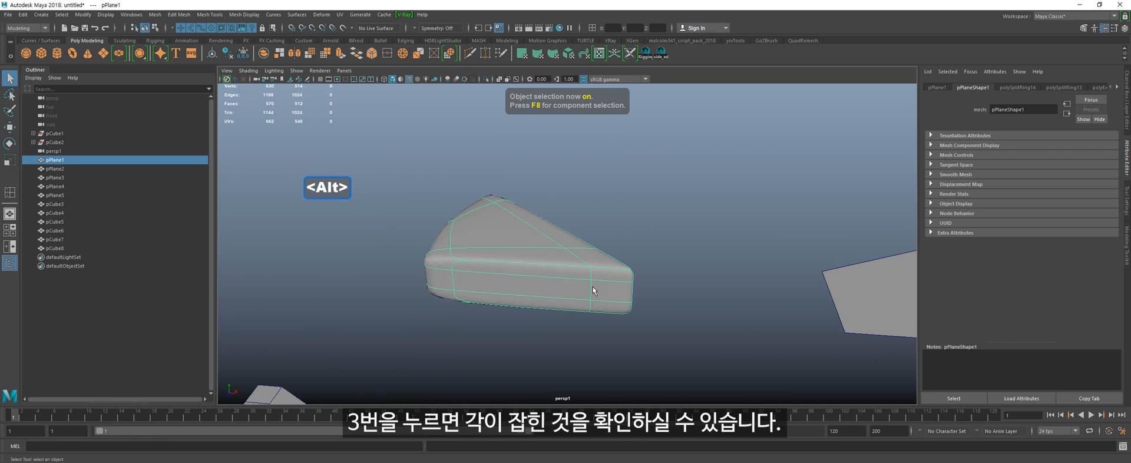
Step: Slide the support edge along the first piece's lower side closer to the border and return the piece to smooth preview
{"action": "left_click", "coordinate": [728, 291]}
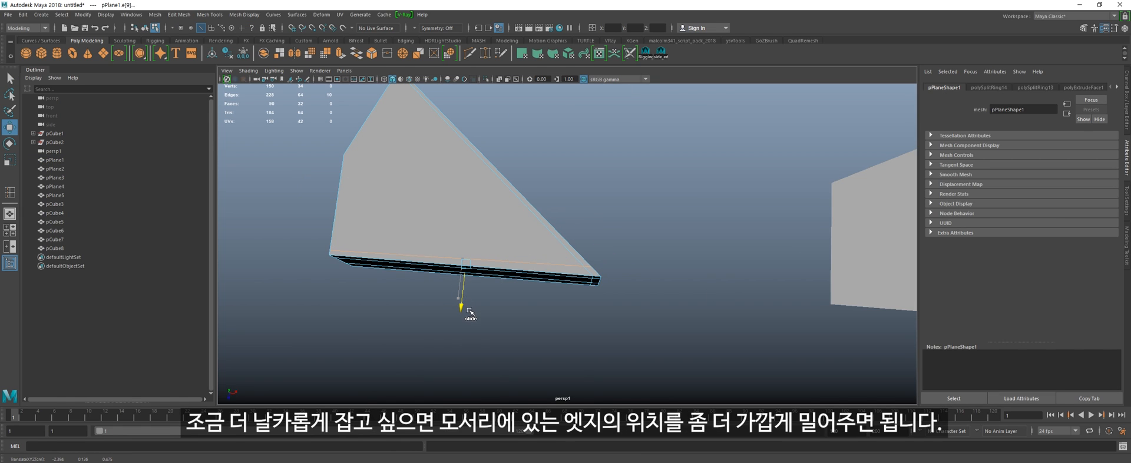
{"action": "left_click_drag", "start_coordinate": [471, 301], "coordinate": [470, 302], "text": "ctrl+shift"}
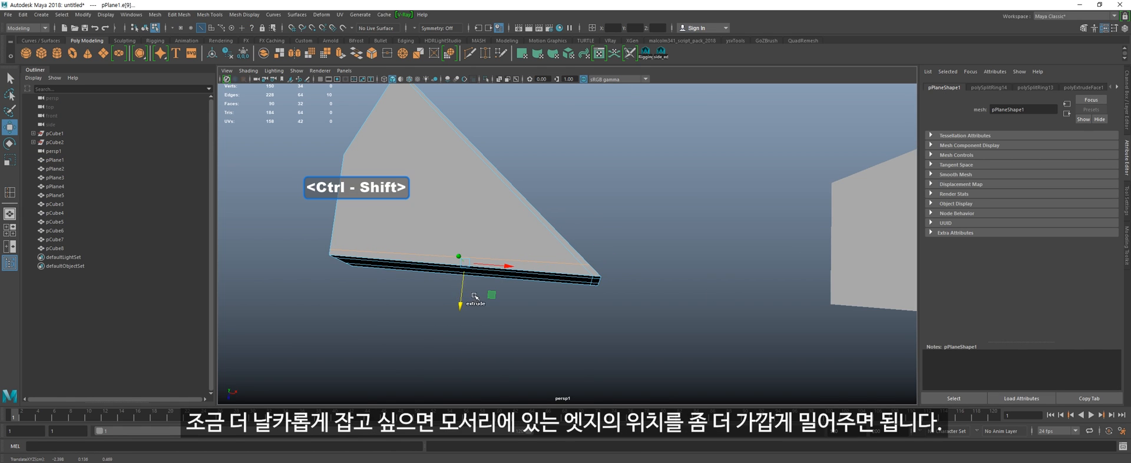
{"action": "key", "text": "alt+grave"}
{"action": "key", "text": "3"}
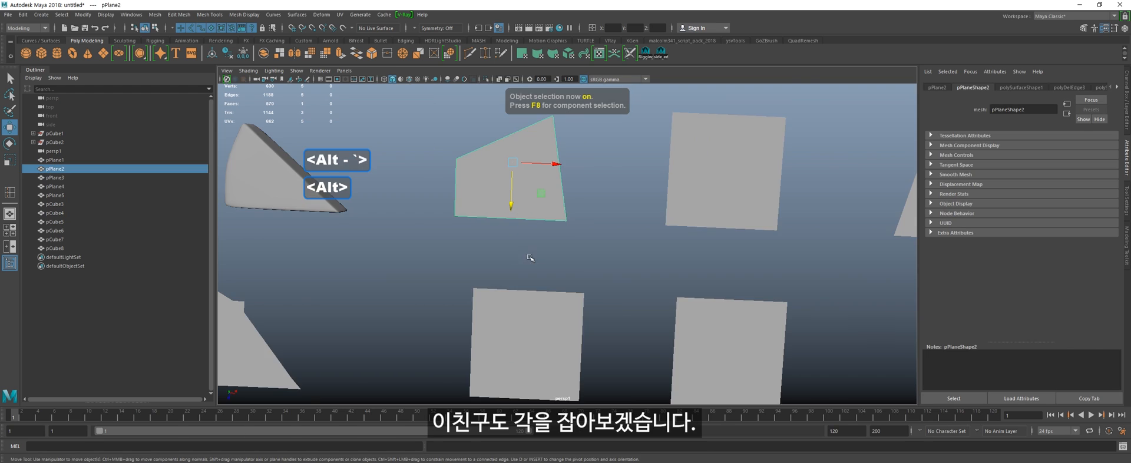
Step: Rotate and move the second reference square's outer side vertices inward so its outline resembles the quad above it
{"action": "left_click_drag", "start_coordinate": [531, 256], "coordinate": [548, 300], "text": "alt"}
{"action": "left_click", "coordinate": [551, 326]}
{"action": "key", "text": "alt+1"}
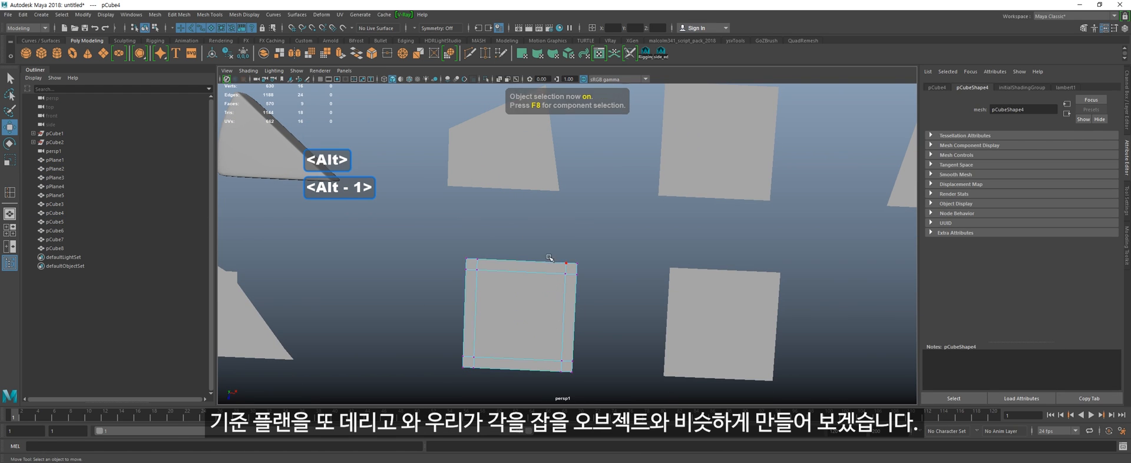
{"action": "left_click_drag", "start_coordinate": [535, 238], "coordinate": [610, 411]}
{"action": "key", "text": "e"}
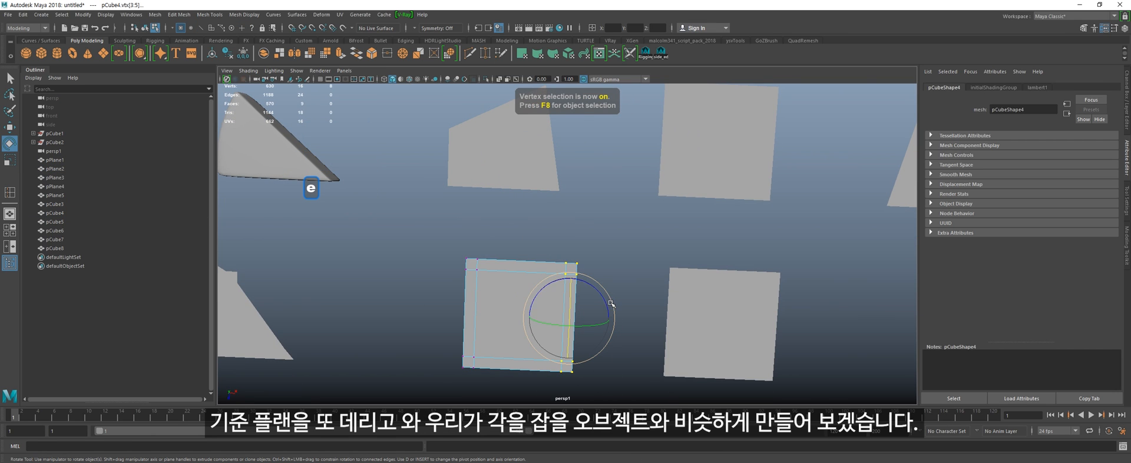
{"action": "left_click_drag", "start_coordinate": [609, 308], "coordinate": [601, 301]}
{"action": "key", "text": "w"}
{"action": "key", "text": "alt+grave"}
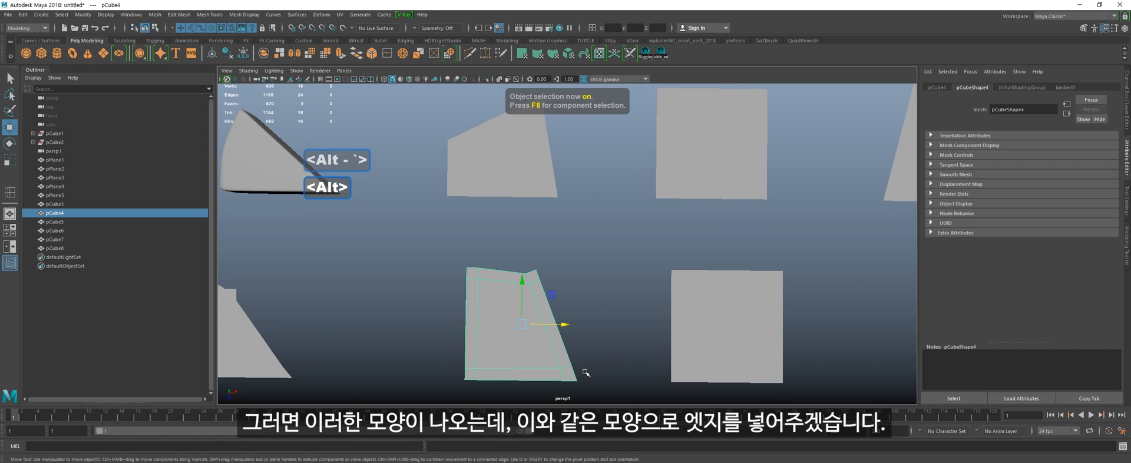
Step: Insert support edge loops along the two sides of the second quad's lower outer corner and check it in smooth preview
{"action": "left_click_drag", "start_coordinate": [583, 372], "coordinate": [577, 354], "text": "alt"}
{"action": "key", "text": "alt+2"}
{"action": "middle_click_drag", "start_coordinate": [561, 197], "coordinate": [563, 221], "text": "alt"}
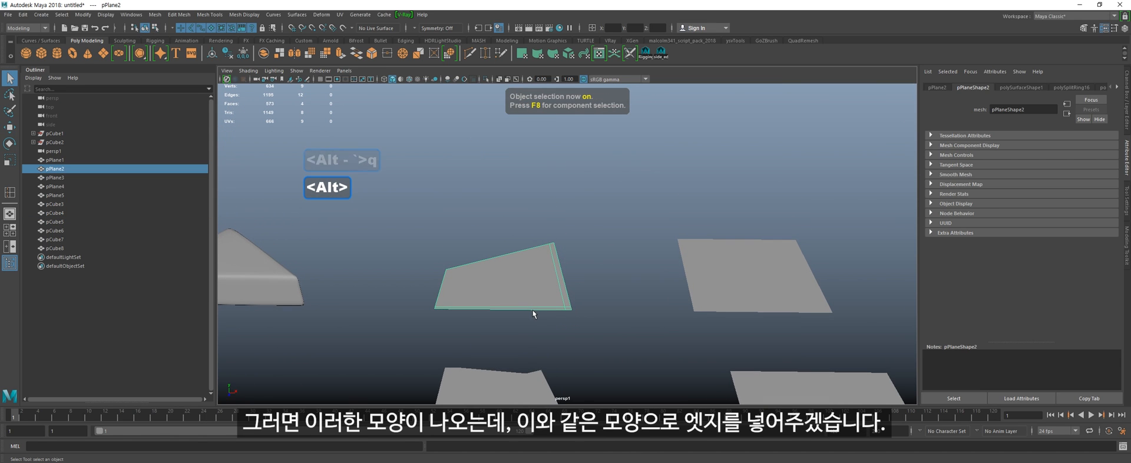
{"action": "key", "text": "3"}
{"action": "key", "text": "1"}
{"action": "left_click_drag", "start_coordinate": [530, 312], "coordinate": [515, 329], "text": "alt"}
Step: Extrude the second quad, add support edge loops around its rim and lower outer corner, and turn on smooth preview
{"action": "key", "text": "alt+w"}
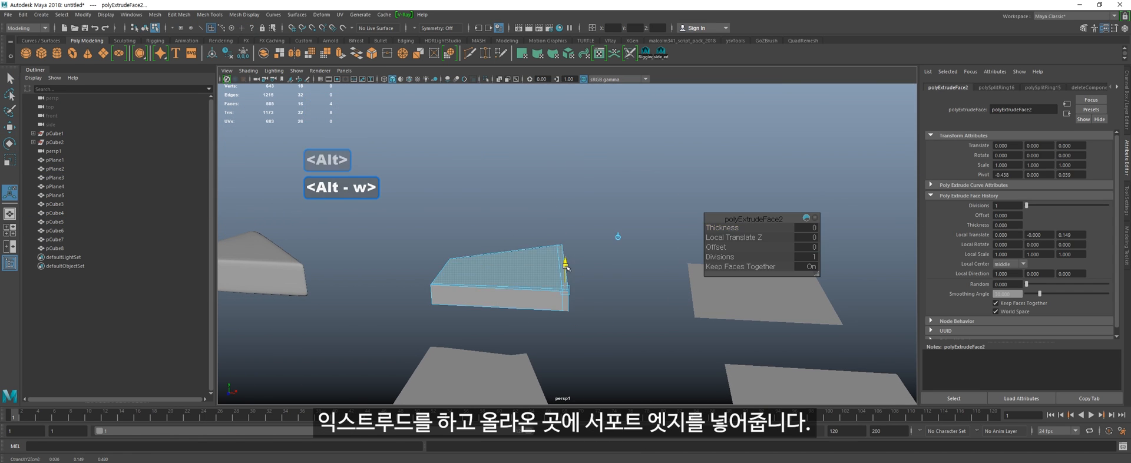
{"action": "key", "text": "alt+e"}
{"action": "left_click", "coordinate": [560, 336]}
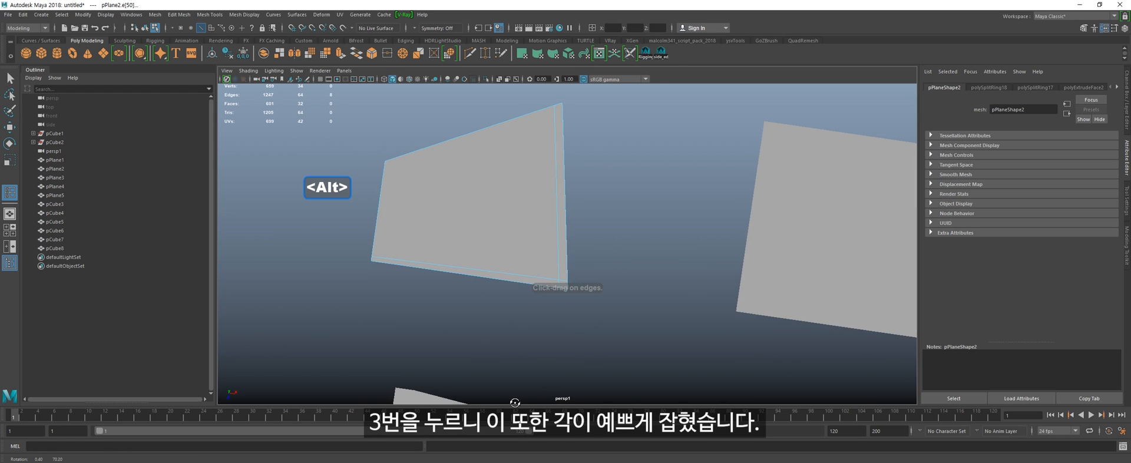
{"action": "key", "text": "alt+grave"}
{"action": "key", "text": "q"}
{"action": "left_click", "coordinate": [522, 216]}
{"action": "key", "text": "3"}
{"action": "left_click_drag", "start_coordinate": [525, 220], "coordinate": [512, 298], "text": "alt"}
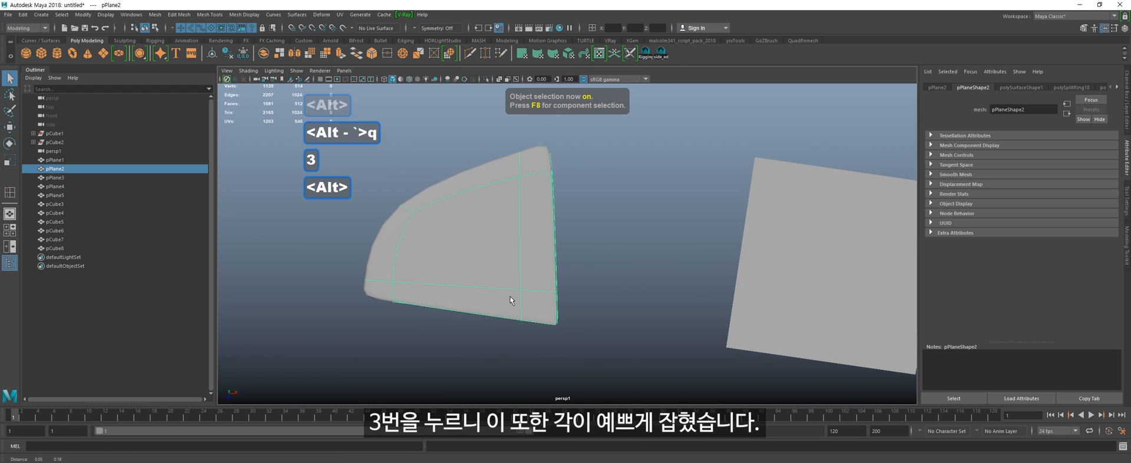
Step: Insert support edge loops along the two sides of the third shape's right-angled lower corner
{"action": "left_click", "coordinate": [592, 306]}
{"action": "key", "text": "BackSpace"}
{"action": "key", "text": "alt+e"}
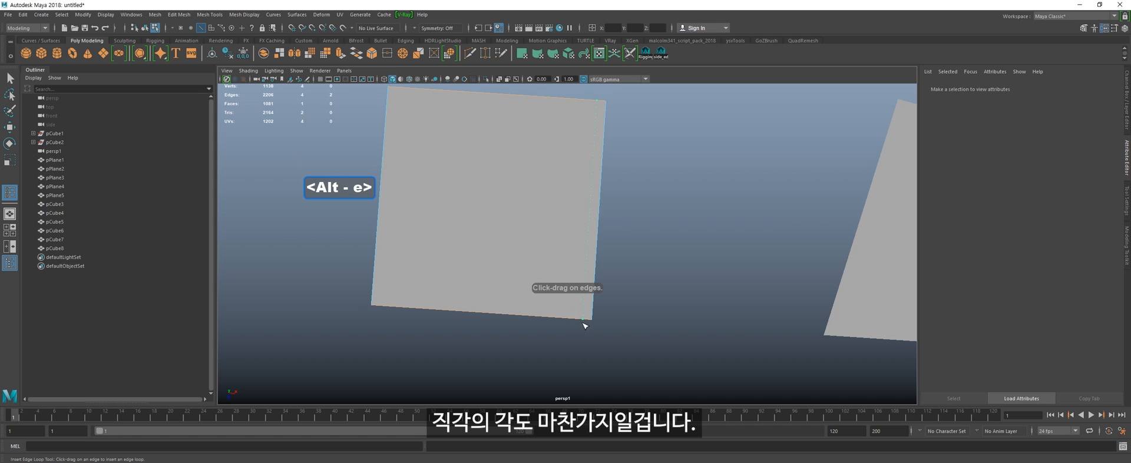
{"action": "left_click", "coordinate": [584, 317]}
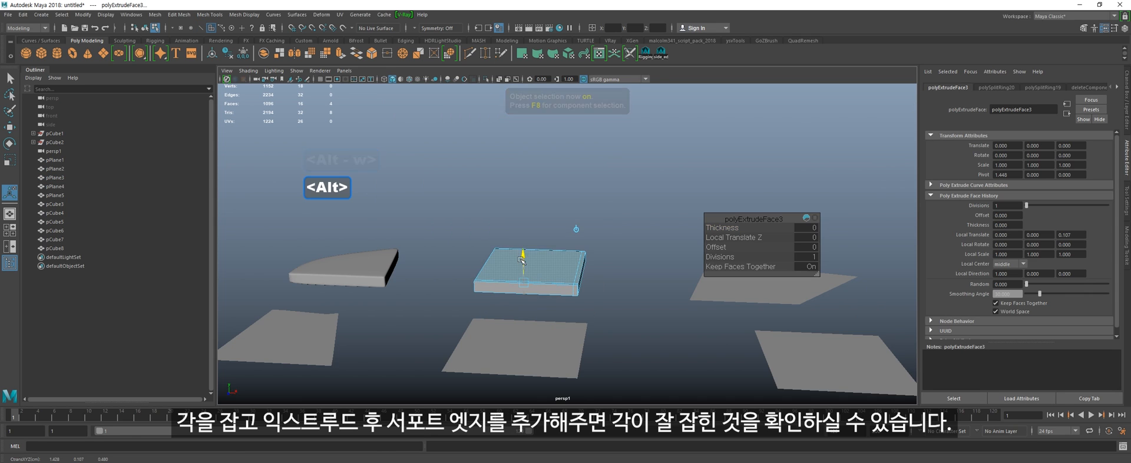
Step: Add support edge loops around the extruded square's rim and lower corner, turn on smooth preview and deselect it
{"action": "key", "text": "alt+e"}
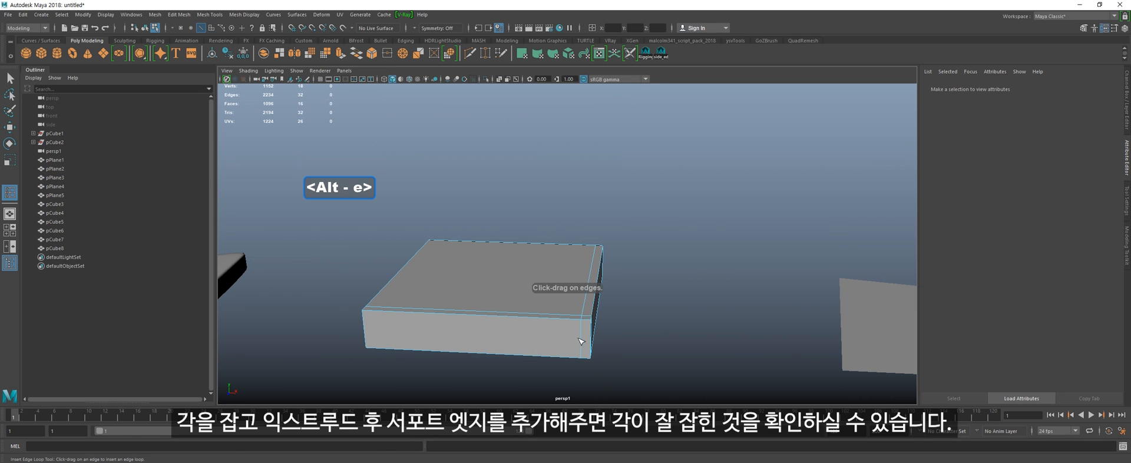
{"action": "left_click", "coordinate": [586, 324]}
{"action": "left_click", "coordinate": [585, 352]}
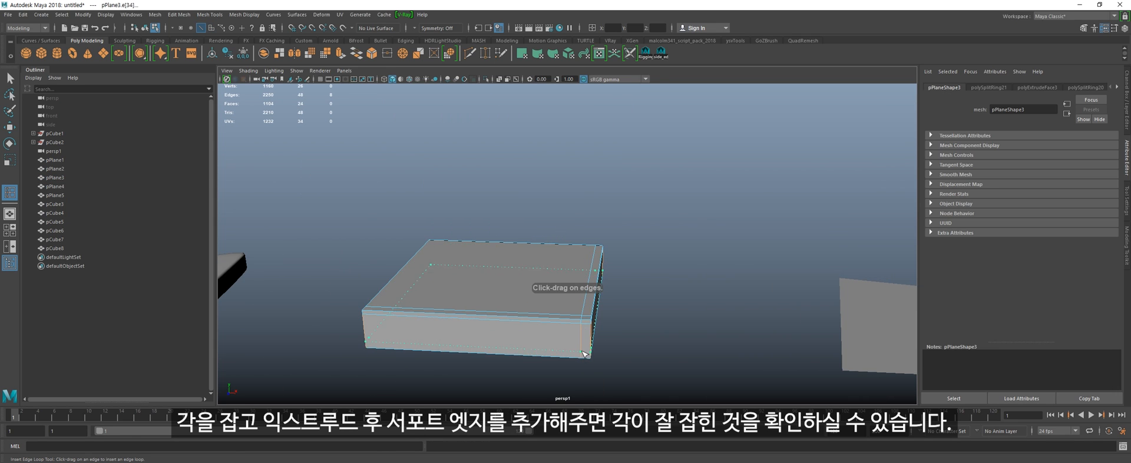
{"action": "key", "text": "alt+grave"}
{"action": "key", "text": "q"}
{"action": "key", "text": "3"}
{"action": "left_click_drag", "start_coordinate": [543, 318], "coordinate": [557, 383], "text": "alt"}
{"action": "left_click", "coordinate": [580, 321]}
{"action": "scroll", "coordinate": [574, 294], "scroll_direction": "down", "scroll_amount": 3}
{"action": "middle_click_drag", "start_coordinate": [571, 286], "coordinate": [422, 263], "text": "alt"}
{"action": "scroll", "coordinate": [422, 263], "scroll_direction": "down", "scroll_amount": 4}
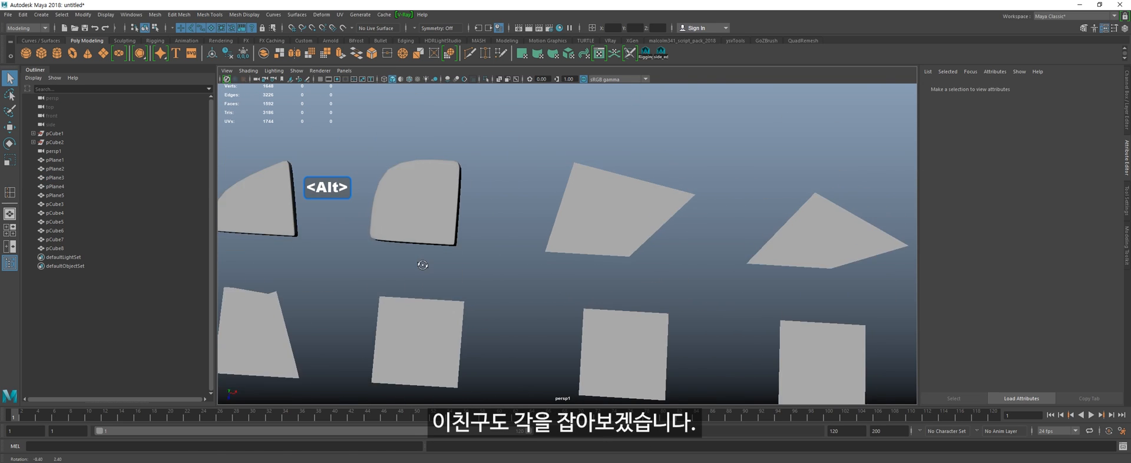
Step: Reshape the fourth reference square by moving its rotated outer side vertices outward to resemble the obtuse quad above it
{"action": "left_click_drag", "start_coordinate": [422, 263], "coordinate": [516, 295], "text": "alt"}
{"action": "scroll", "coordinate": [516, 295], "scroll_direction": "up", "scroll_amount": 4}
{"action": "left_click", "coordinate": [516, 295]}
{"action": "left_click_drag", "start_coordinate": [493, 343], "coordinate": [498, 307], "text": "alt"}
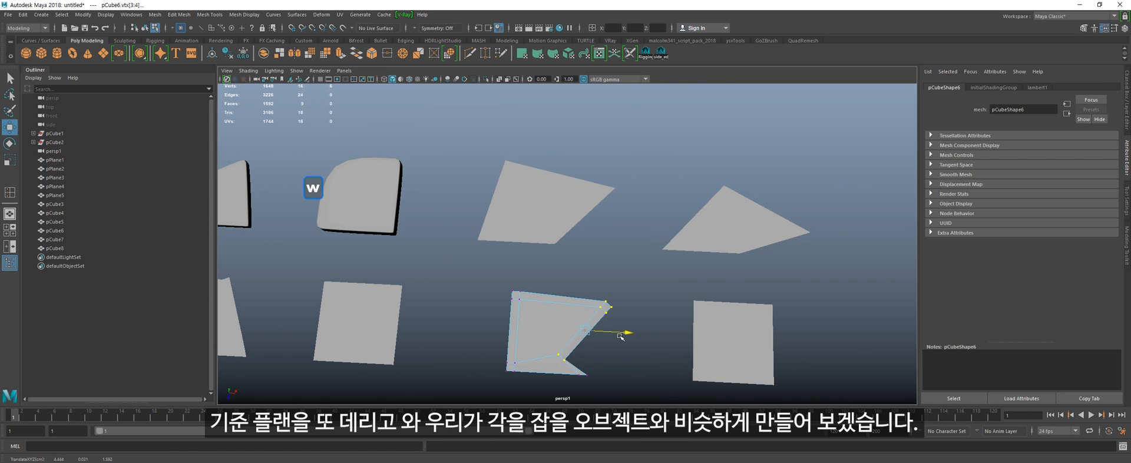
{"action": "mouse_move", "coordinate": [618, 327]}
{"action": "left_mouse_down"}
{"action": "mouse_move", "coordinate": [640, 325]}
{"action": "mouse_move", "coordinate": [625, 316]}
{"action": "left_mouse_up"}
{"action": "left_click_drag", "start_coordinate": [663, 340], "coordinate": [657, 341]}
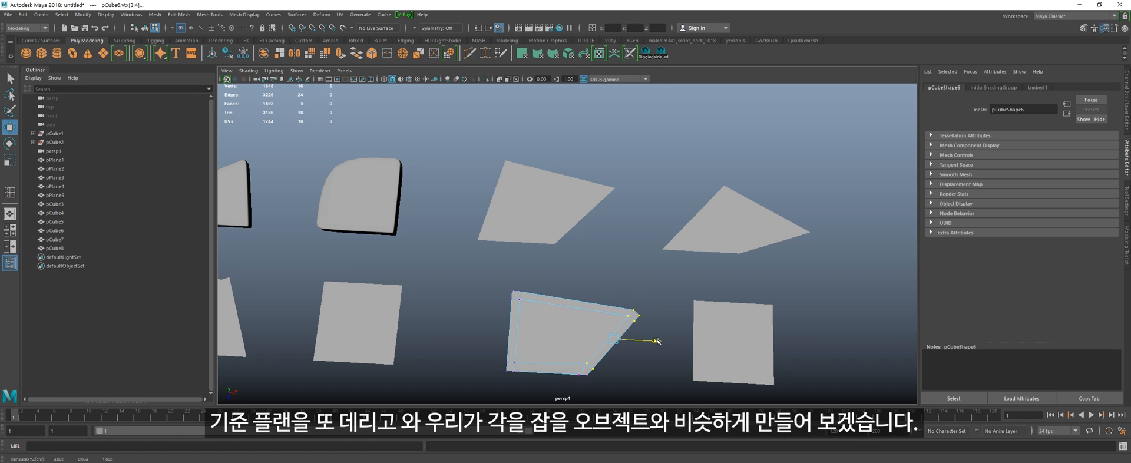
{"action": "left_click", "coordinate": [646, 369]}
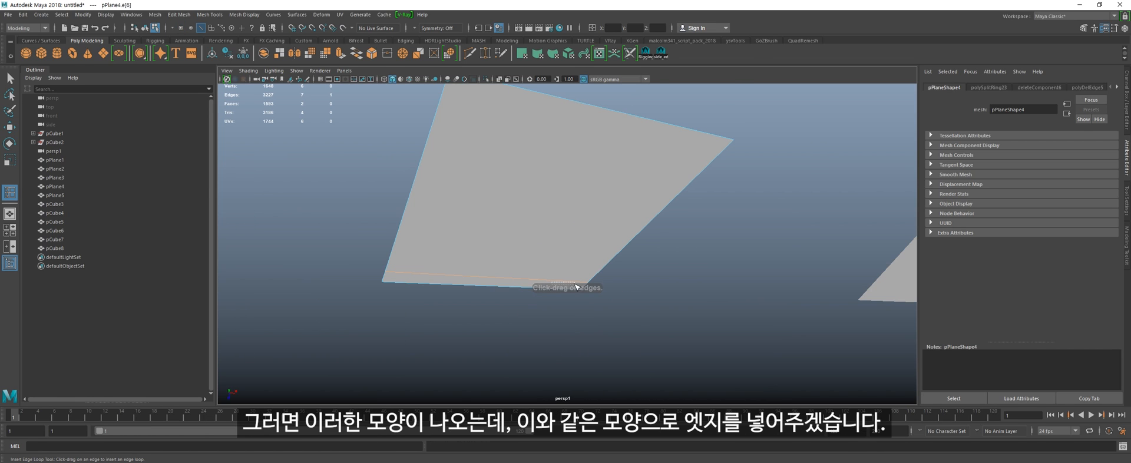
Step: Insert support edges at the fourth quad's obtuse lower corner, extrude it, add support edges to the sides, and preview it smoothed
{"action": "left_click_drag", "start_coordinate": [570, 285], "coordinate": [575, 288]}
{"action": "scroll", "coordinate": [596, 287], "scroll_direction": "down", "scroll_amount": 10}
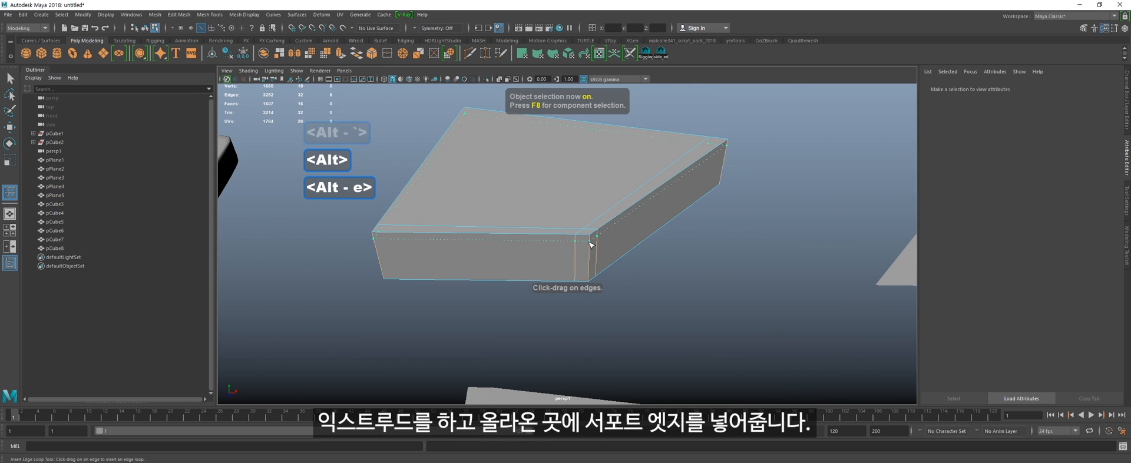
{"action": "key", "text": "q"}
{"action": "left_click", "coordinate": [562, 270]}
{"action": "key", "text": "3"}
{"action": "scroll", "coordinate": [561, 269], "scroll_direction": "down", "scroll_amount": 5}
{"action": "left_click_drag", "start_coordinate": [561, 268], "coordinate": [579, 331], "text": "alt"}
{"action": "key", "text": "alt+grave"}
{"action": "key", "text": "alt+grave"}
{"action": "scroll", "coordinate": [585, 338], "scroll_direction": "down", "scroll_amount": 3}
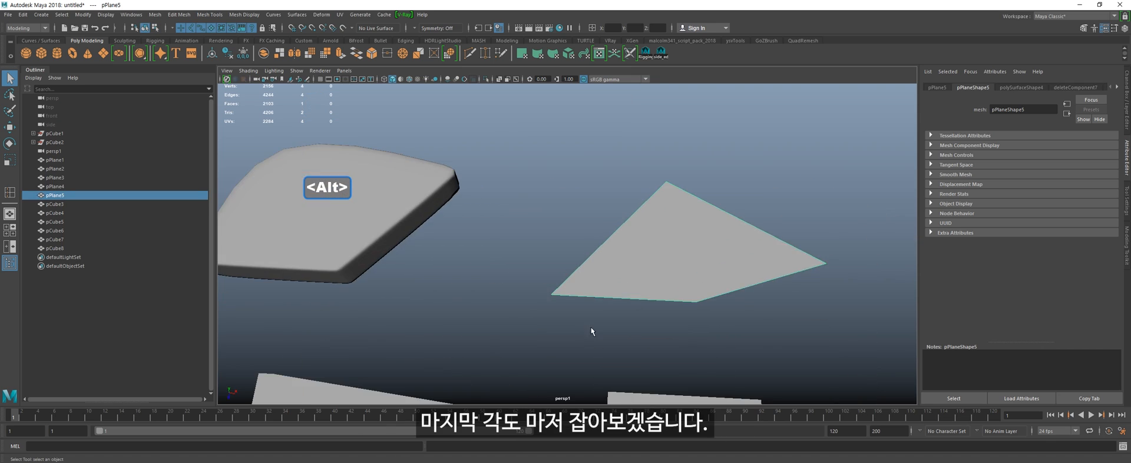
Step: Rotate and move the last reference square's outer side vertices to resemble the wide-angled quad above it, and return to object mode
{"action": "middle_click_drag", "start_coordinate": [591, 328], "coordinate": [556, 162], "text": "alt"}
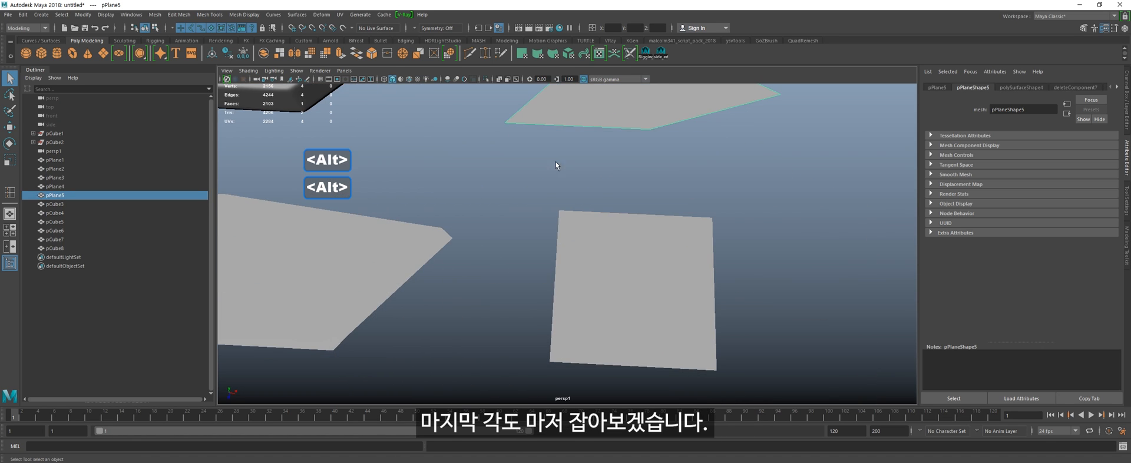
{"action": "left_click", "coordinate": [627, 286]}
{"action": "scroll", "coordinate": [621, 291], "scroll_direction": "down", "scroll_amount": 2}
{"action": "middle_click_drag", "start_coordinate": [614, 298], "coordinate": [605, 320], "text": "alt"}
{"action": "key", "text": "w"}
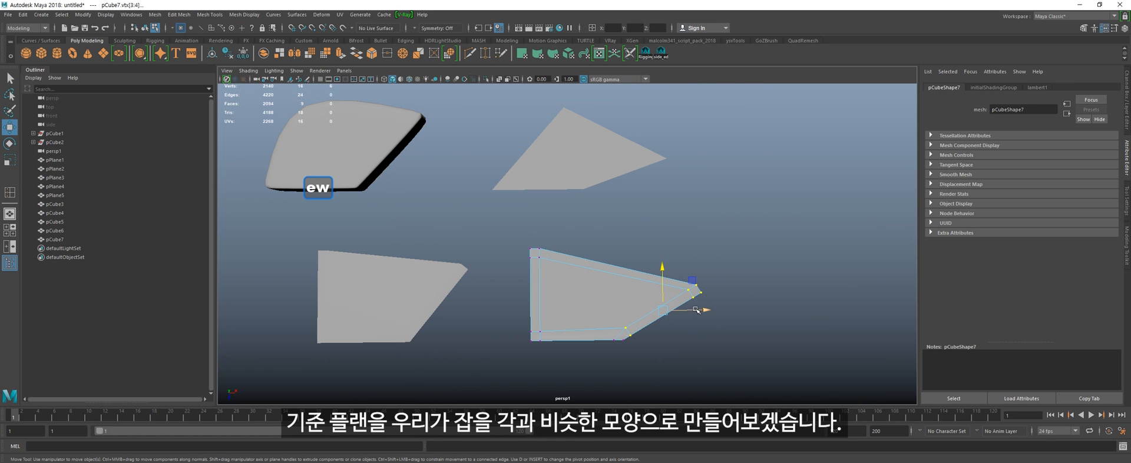
{"action": "key", "text": "alt+grave"}
{"action": "middle_click_drag", "start_coordinate": [621, 264], "coordinate": [621, 280], "text": "alt"}
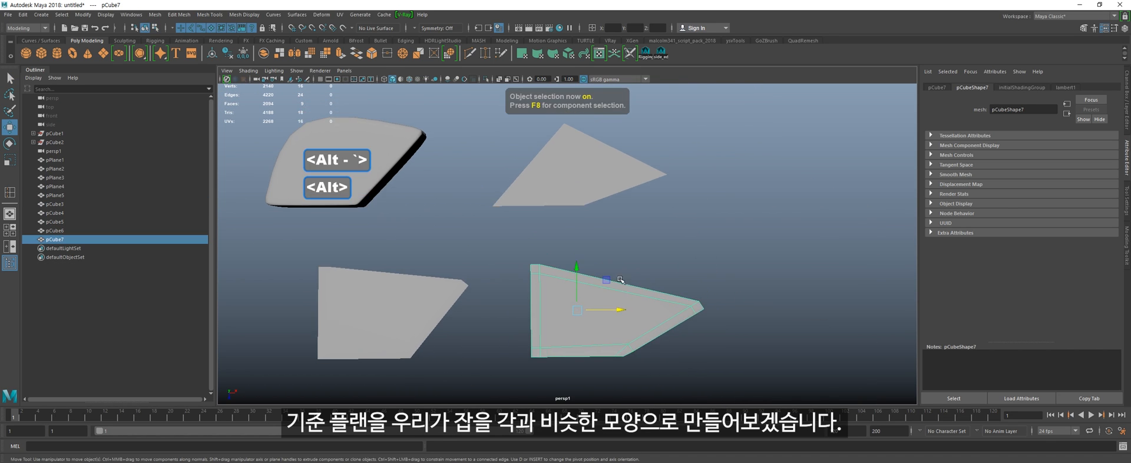
Step: Insert support edge loops at the fifth quad's wide lower corner, check its smooth preview, and extrude it with added support edges
{"action": "left_click", "coordinate": [607, 202]}
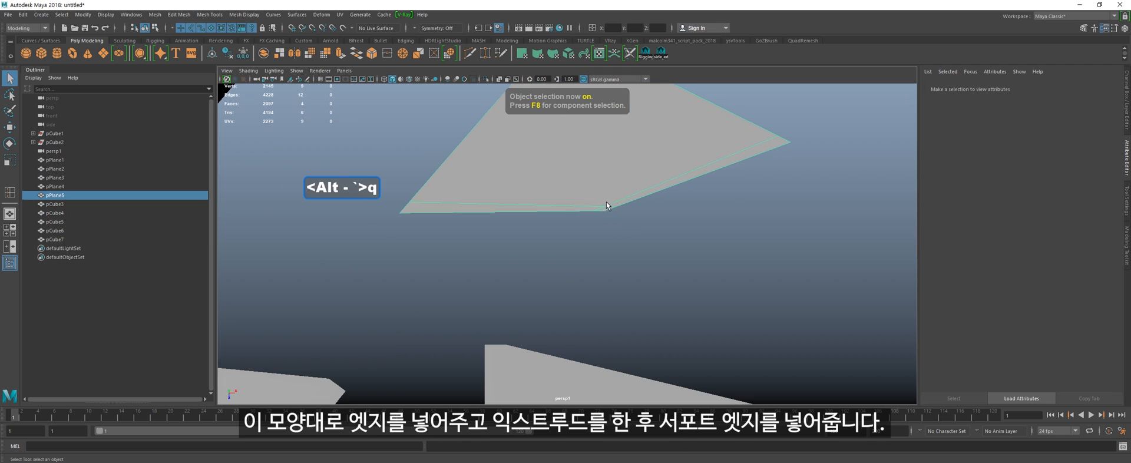
{"action": "key", "text": "3"}
{"action": "middle_click_drag", "start_coordinate": [608, 239], "coordinate": [596, 329], "text": "alt"}
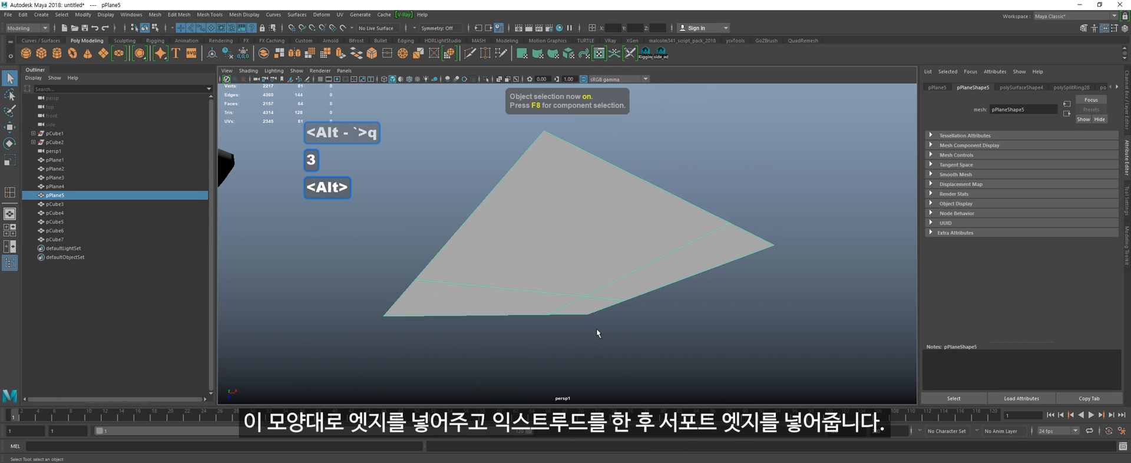
{"action": "scroll", "coordinate": [588, 331], "scroll_direction": "down", "scroll_amount": 3}
{"action": "key", "text": "1"}
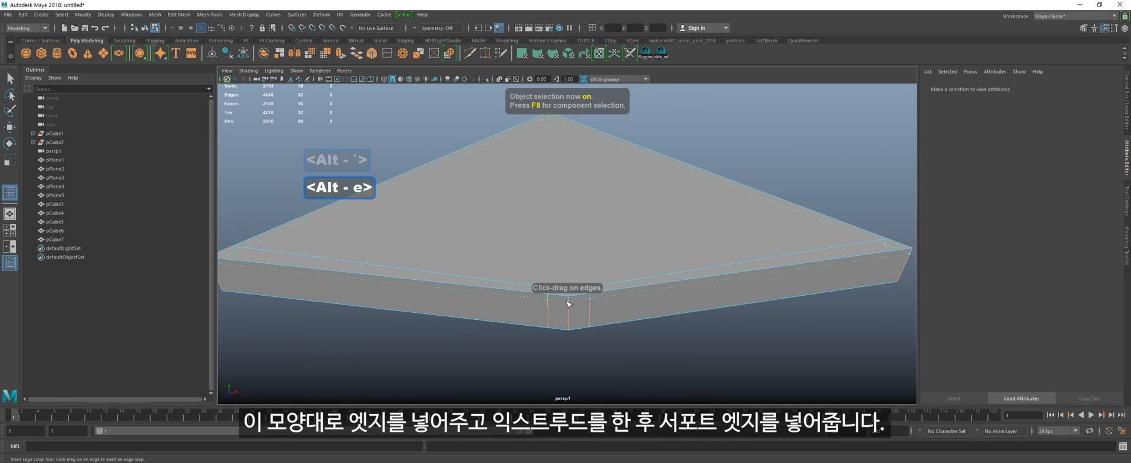
Step: Return the extruded fifth quad to object mode, turn on its smooth preview and deselect it
{"action": "key", "text": "q"}
{"action": "left_click", "coordinate": [596, 312]}
{"action": "key", "text": "3"}
{"action": "scroll", "coordinate": [551, 334], "scroll_direction": "down", "scroll_amount": 4}
{"action": "left_click_drag", "start_coordinate": [550, 335], "coordinate": [568, 386], "text": "alt"}
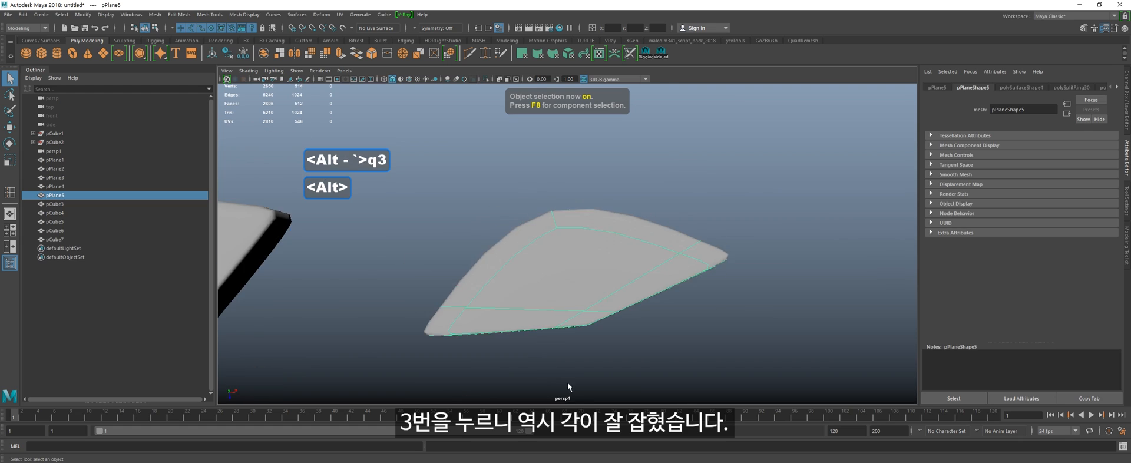
{"action": "left_click", "coordinate": [569, 384]}
{"action": "scroll", "coordinate": [570, 382], "scroll_direction": "down", "scroll_amount": 3}
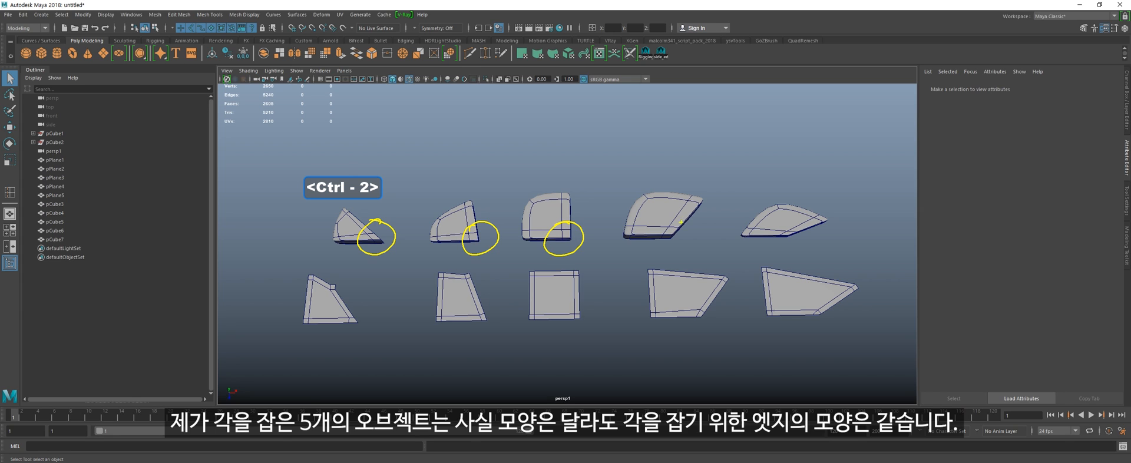
Step: Circle the supported corners of the finished pieces and the inner corners of the three bent grids, and clear the annotations
{"action": "mouse_move", "coordinate": [542, 115]}
{"action": "left_mouse_down"}
{"action": "mouse_move", "coordinate": [616, 179]}
{"action": "mouse_move", "coordinate": [597, 210]}
{"action": "left_mouse_up"}
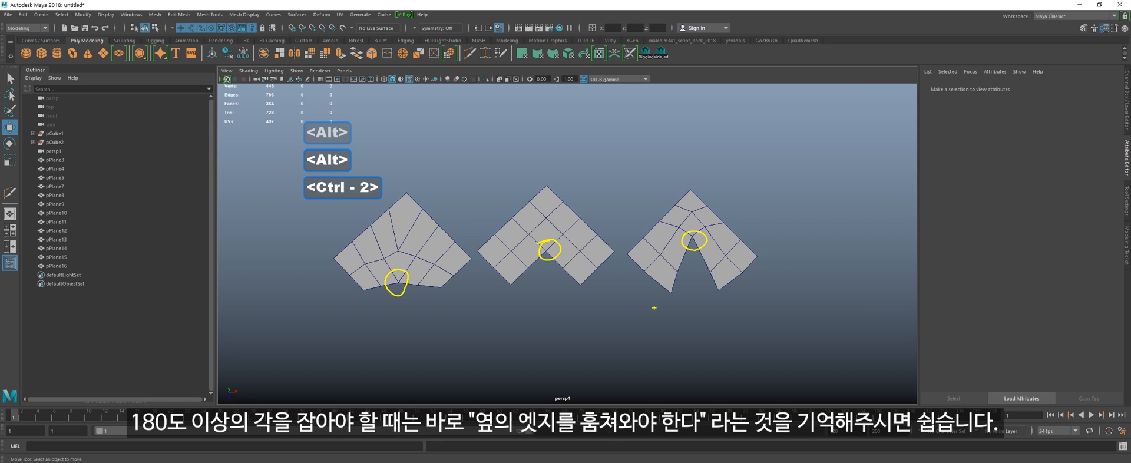
{"action": "key", "text": "Escape"}
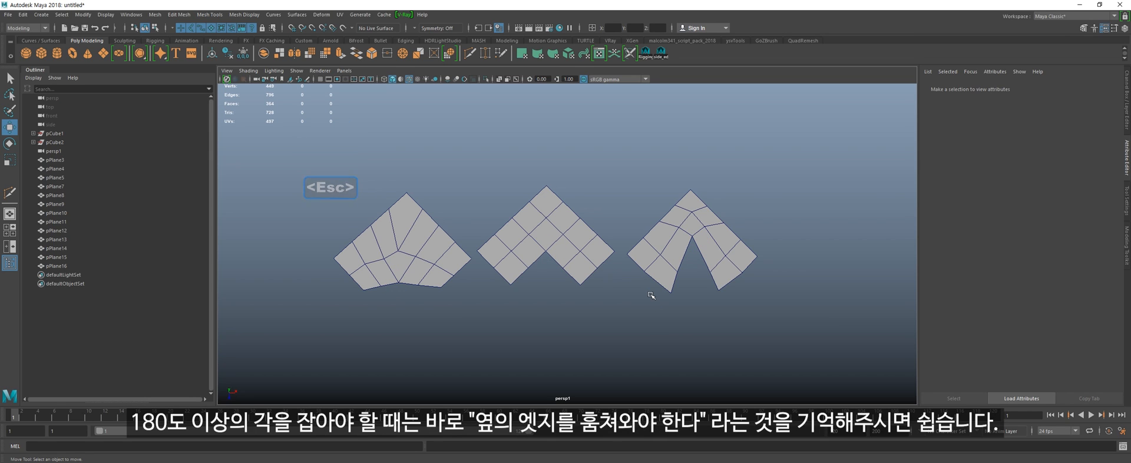
Step: Insert support edge loops along both lower edges of the first, widest-angled bent grid and return to object mode
{"action": "scroll", "coordinate": [377, 319], "scroll_direction": "up", "scroll_amount": 2}
{"action": "middle_click_drag", "start_coordinate": [366, 321], "coordinate": [541, 298], "text": "alt"}
{"action": "scroll", "coordinate": [508, 307], "scroll_direction": "up", "scroll_amount": 3}
{"action": "left_click", "coordinate": [540, 298]}
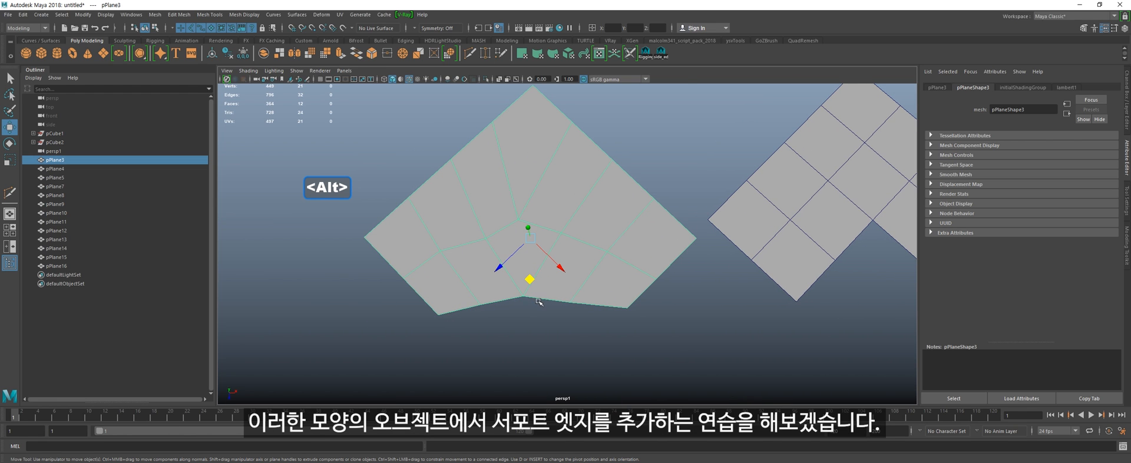
{"action": "scroll", "coordinate": [534, 261], "scroll_direction": "down", "scroll_amount": 1}
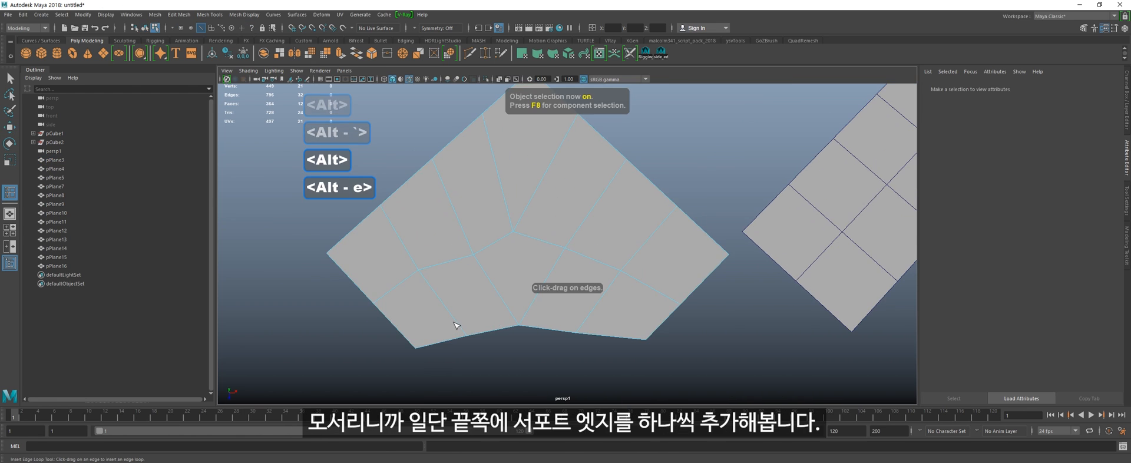
{"action": "left_click_drag", "start_coordinate": [455, 321], "coordinate": [461, 334]}
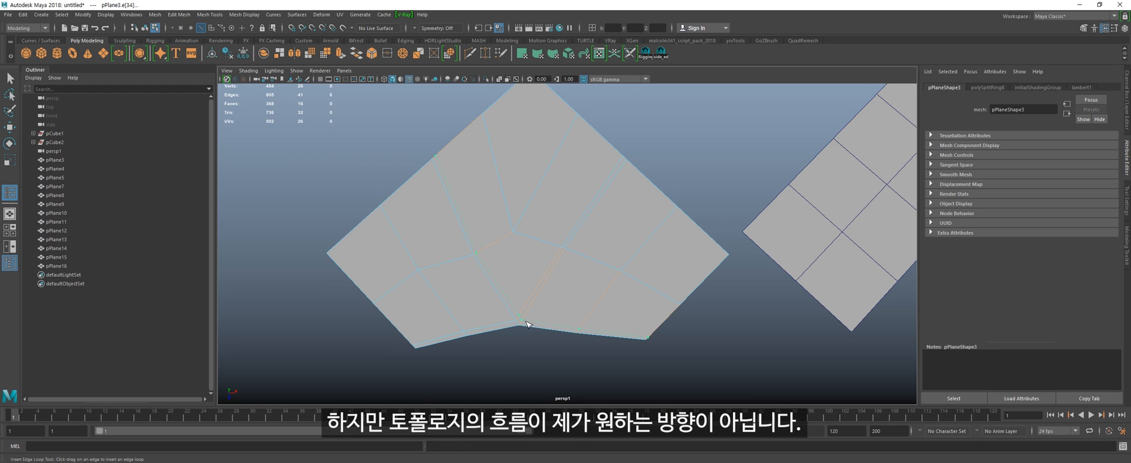
{"action": "key", "text": "alt+grave"}
Step: Sketch the desired edge flow along the grid's lower rim and mark the three vertex positions at its inner corner
{"action": "key", "text": "ctrl+2"}
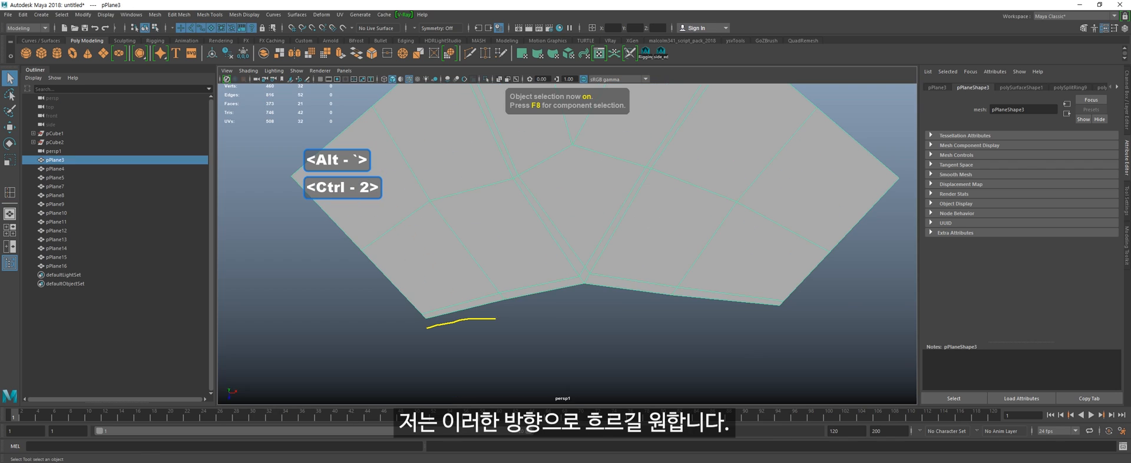
{"action": "middle_click_drag", "start_coordinate": [585, 291], "coordinate": [594, 306], "text": "alt"}
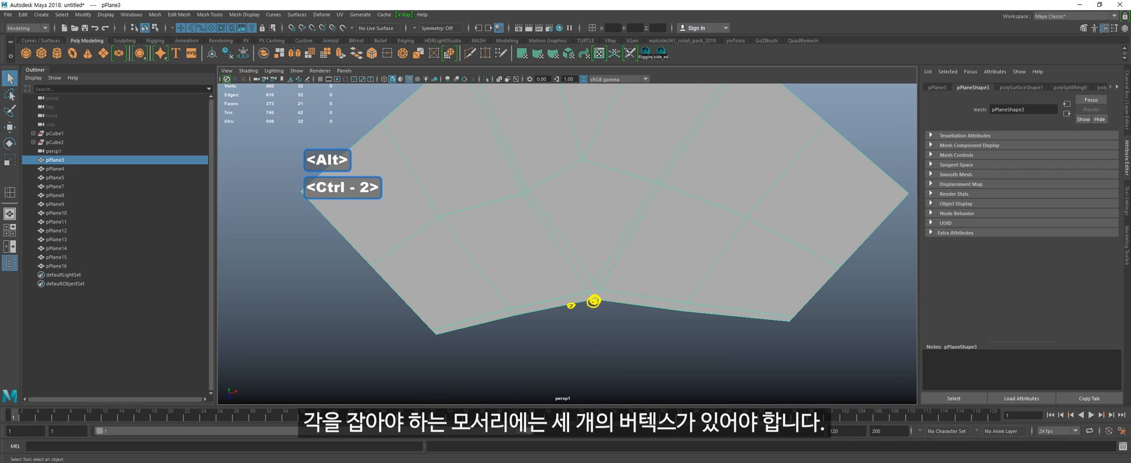
{"action": "left_click_drag", "start_coordinate": [623, 304], "coordinate": [615, 302]}
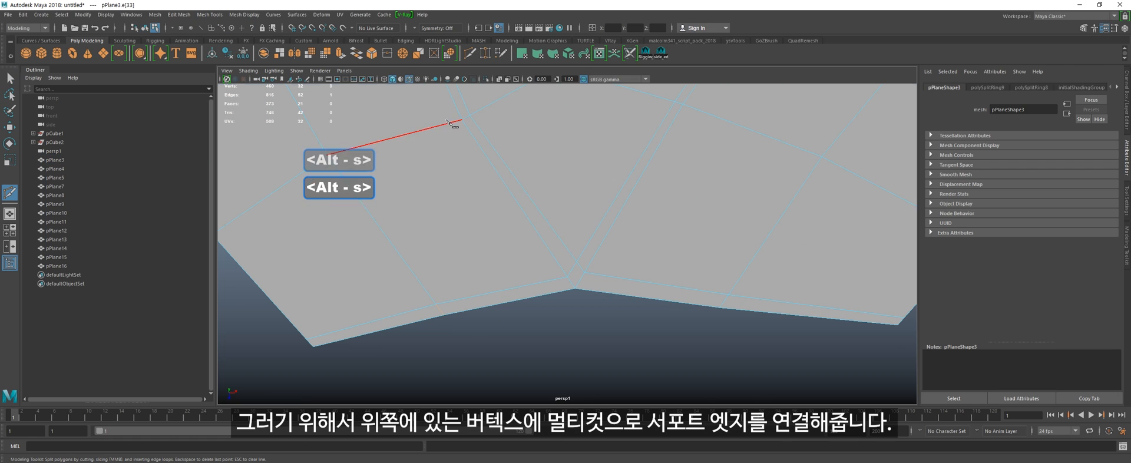
Step: With Multi-Cut, connect the support edges to the vertices above on both sides and cut a diagonal edge at the inner corner
{"action": "left_click", "coordinate": [461, 120]}
{"action": "key", "text": "Return"}
{"action": "left_click", "coordinate": [683, 105]}
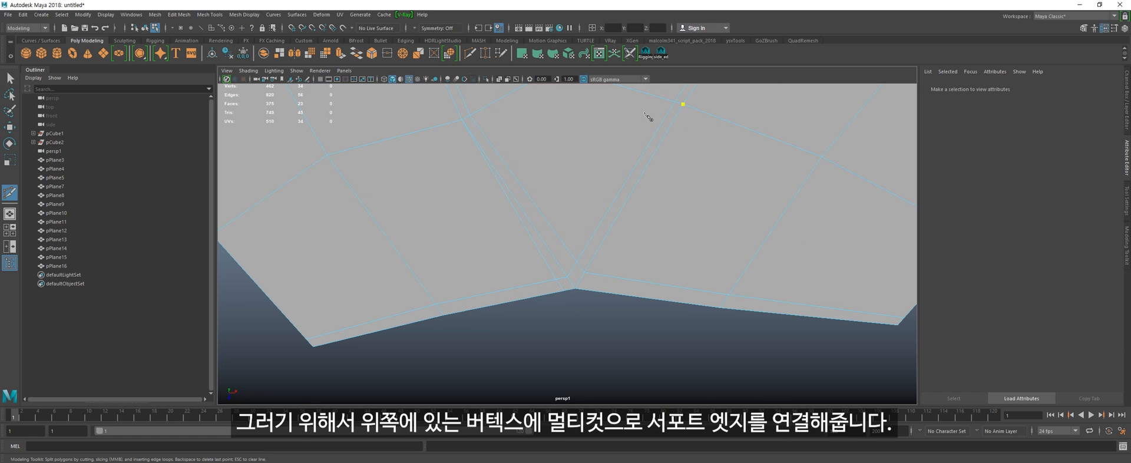
{"action": "left_click", "coordinate": [602, 293]}
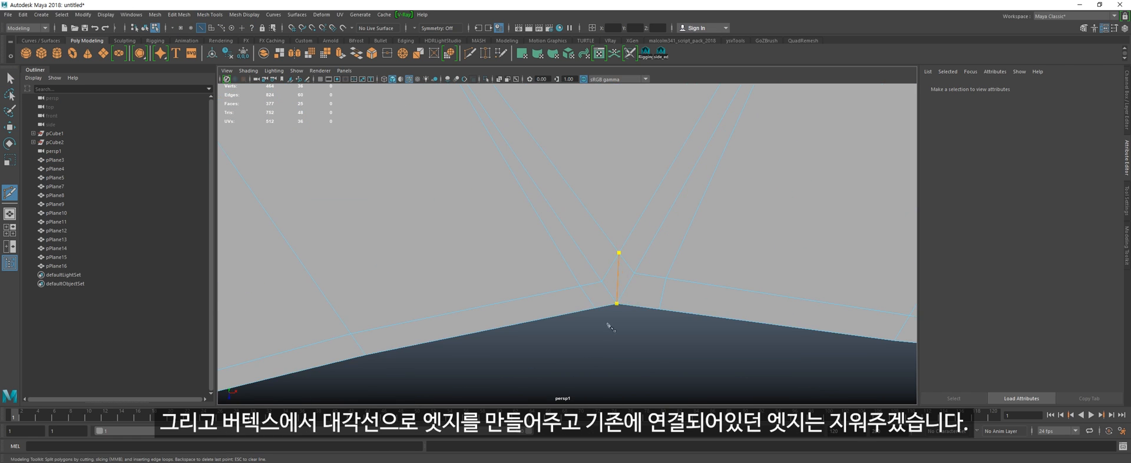
{"action": "right_click_drag", "start_coordinate": [619, 328], "coordinate": [595, 298], "text": "alt"}
Step: Delete the original edges running into the first grid's inner corner on both sides
{"action": "key", "text": "q"}
{"action": "left_click", "coordinate": [627, 242]}
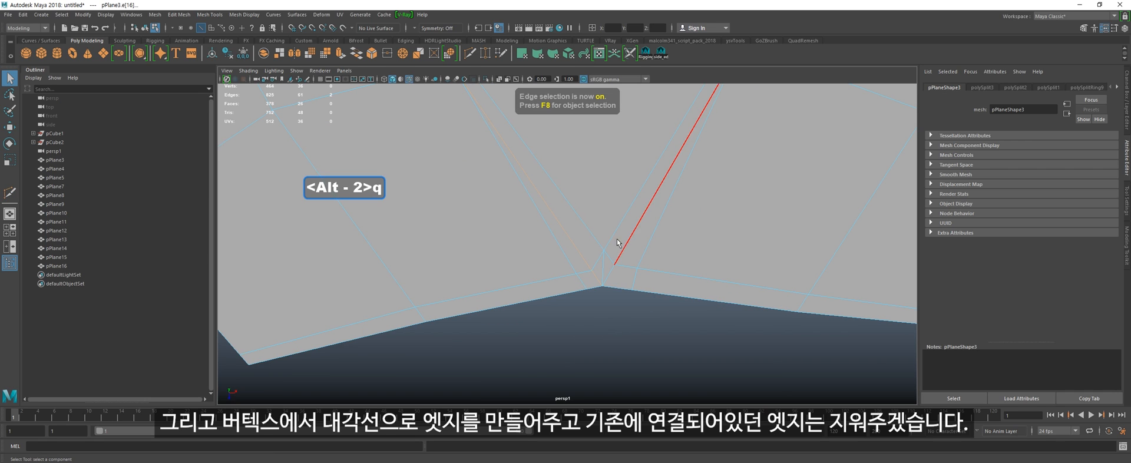
{"action": "scroll", "coordinate": [622, 245], "scroll_direction": "down", "scroll_amount": 5}
{"action": "middle_click_drag", "start_coordinate": [611, 267], "coordinate": [607, 324], "text": "alt"}
{"action": "key", "text": "ctrl+BackSpace"}
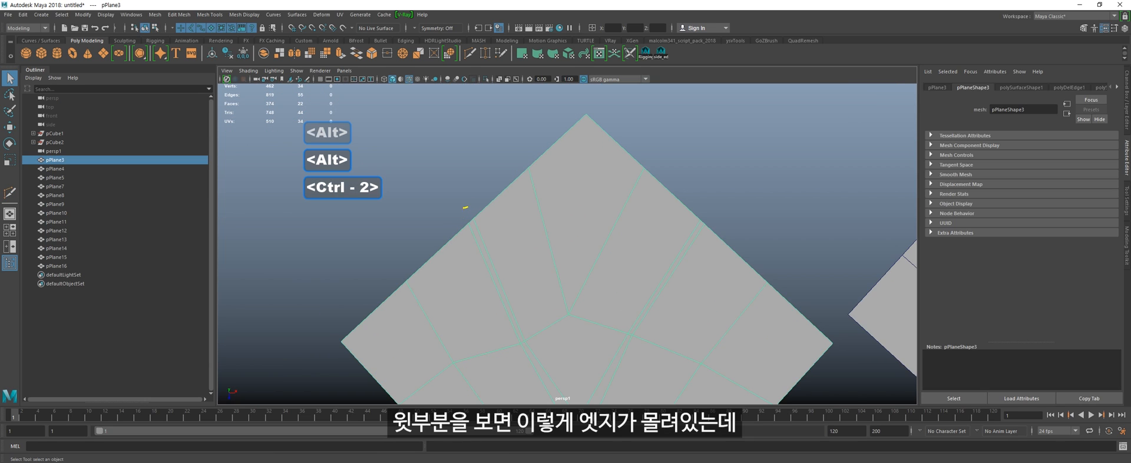
Step: Mark the crowded edges along both upper sides of the first grid
{"action": "left_click_drag", "start_coordinate": [469, 207], "coordinate": [458, 210]}
{"action": "left_click_drag", "start_coordinate": [755, 198], "coordinate": [783, 217]}
{"action": "left_click_drag", "start_coordinate": [783, 195], "coordinate": [746, 214]}
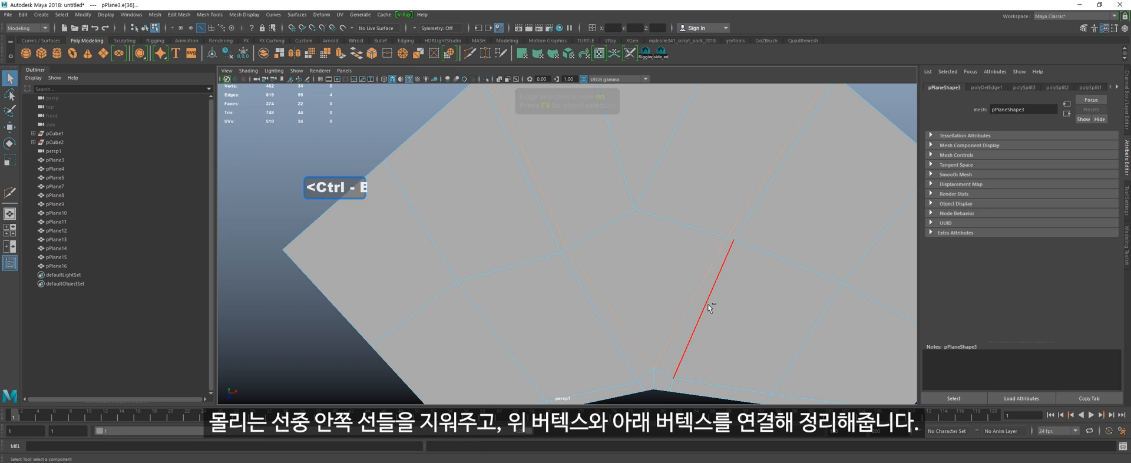
Step: Replace the crowded inner edges with one cut from the upper centre vertex to the inner corner, and check the smooth preview
{"action": "key", "text": "ctrl+BackSpace"}
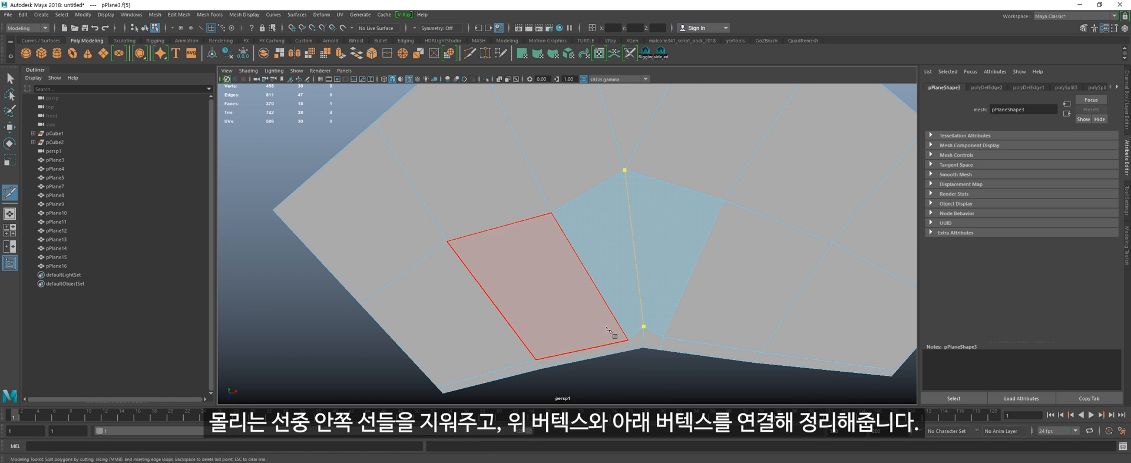
{"action": "key", "text": "alt+grave"}
{"action": "key", "text": "q"}
{"action": "key", "text": "3"}
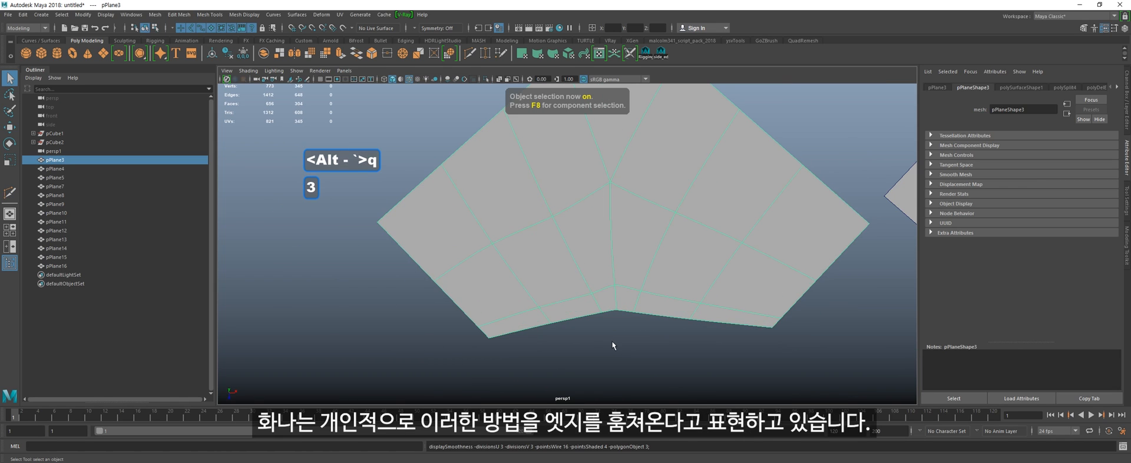
{"action": "key", "text": "alt+1"}
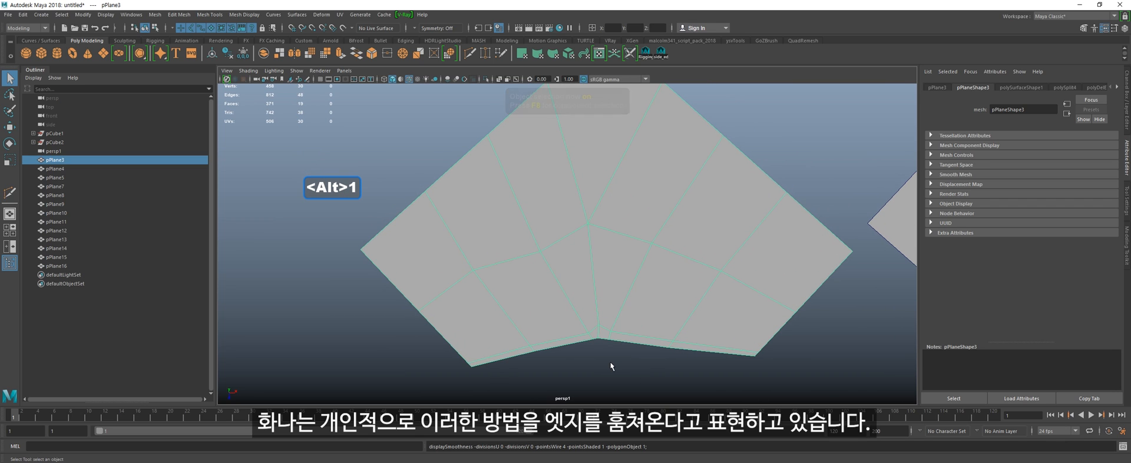
Step: Extrude the first grid's faces upward by about 0.1 and insert support edge loops around its side walls
{"action": "left_click_drag", "start_coordinate": [611, 366], "coordinate": [612, 336], "text": "alt"}
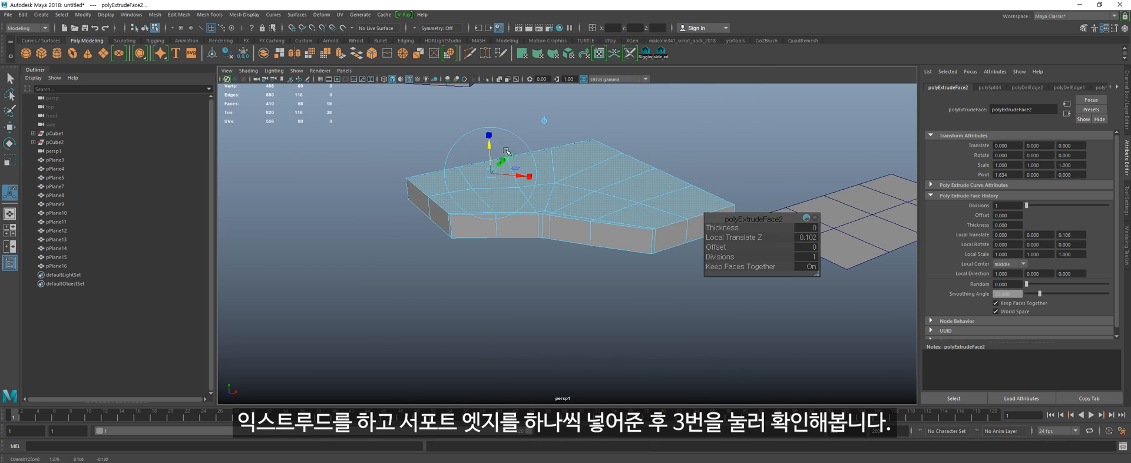
{"action": "key", "text": "alt+e"}
{"action": "left_click", "coordinate": [533, 208]}
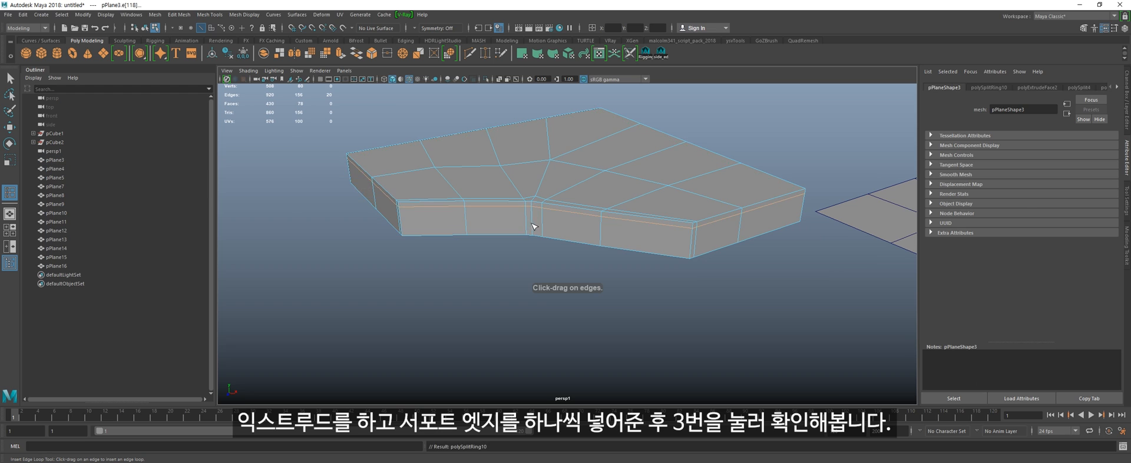
{"action": "left_click", "coordinate": [533, 230]}
Step: Slide the extruded piece's support edges closer to the middle and check its smooth preview
{"action": "key", "text": "alt+grave"}
{"action": "key", "text": "q"}
{"action": "key", "text": "3"}
{"action": "left_click_drag", "start_coordinate": [557, 278], "coordinate": [520, 331], "text": "alt"}
{"action": "left_click", "coordinate": [503, 357]}
{"action": "scroll", "coordinate": [503, 357], "scroll_direction": "down", "scroll_amount": 1}
{"action": "middle_click_drag", "start_coordinate": [520, 331], "coordinate": [594, 309], "text": "alt"}
{"action": "left_click", "coordinate": [638, 296]}
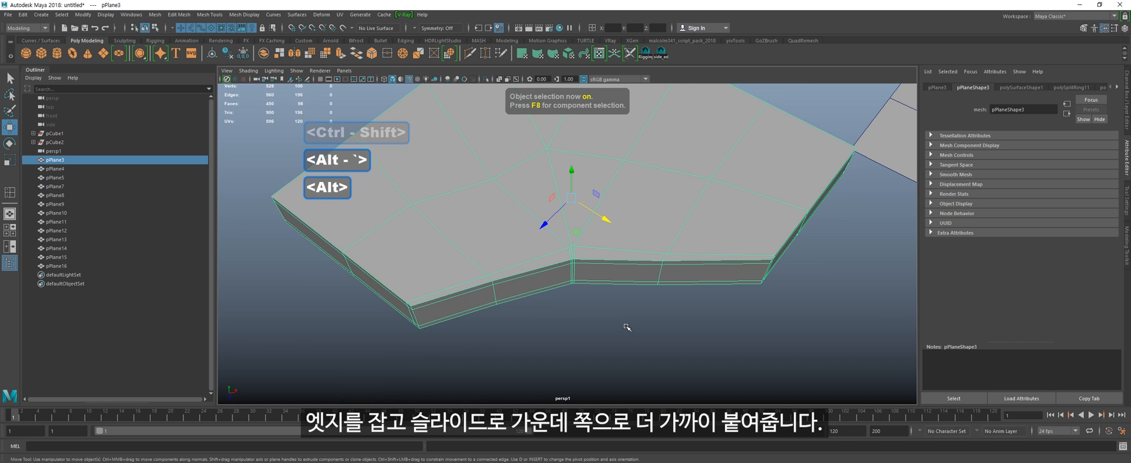
{"action": "key", "text": "3"}
{"action": "left_click_drag", "start_coordinate": [624, 327], "coordinate": [639, 244], "text": "alt"}
Step: Insert support edge loops in the middle, right-angled grid and connect them to the vertices above its inner corner with Multi-Cut
{"action": "key", "text": "alt+e"}
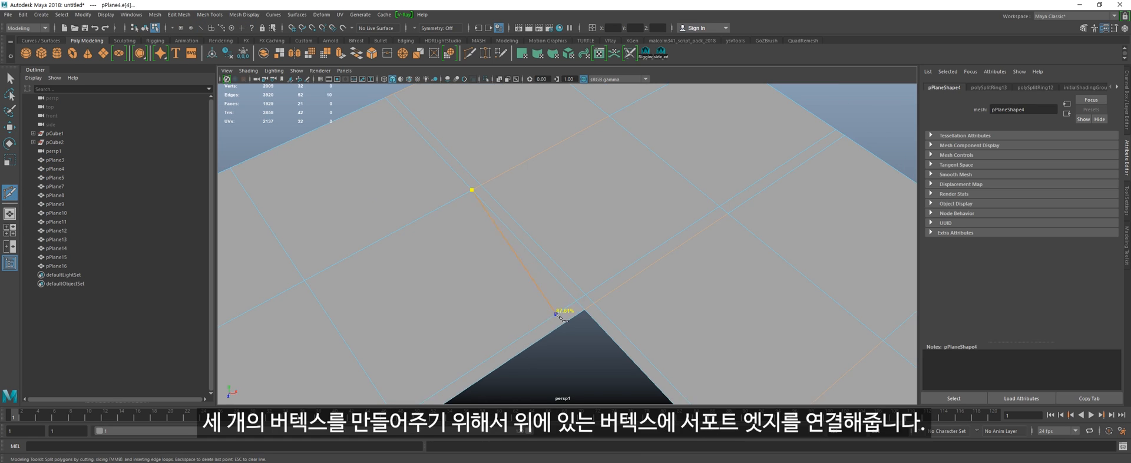
{"action": "right_click", "coordinate": [584, 322]}
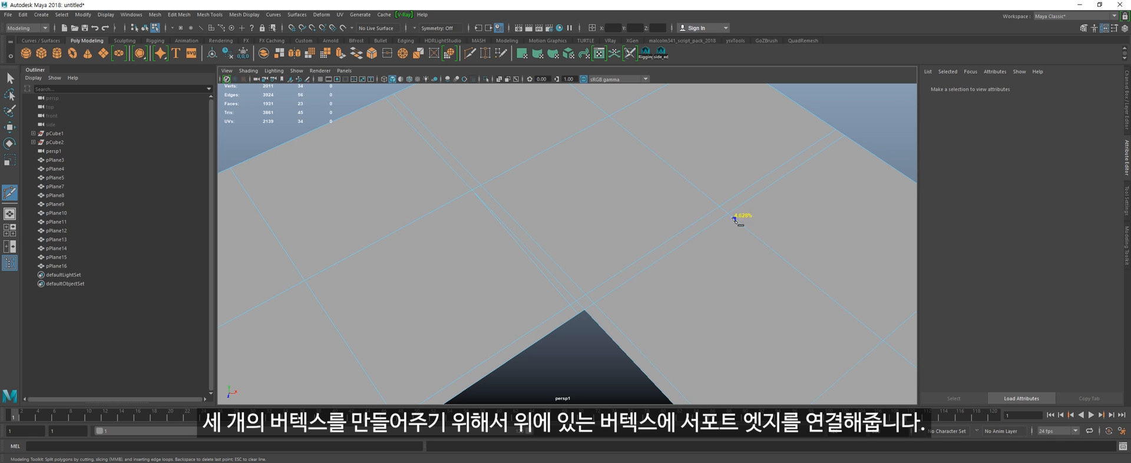
{"action": "left_click", "coordinate": [734, 218]}
{"action": "right_click", "coordinate": [590, 319]}
Step: Delete the original edges running into the middle grid's inner corner on both sides
{"action": "key", "text": "alt+2"}
{"action": "left_click", "coordinate": [572, 302]}
{"action": "scroll", "coordinate": [625, 330], "scroll_direction": "up", "scroll_amount": 4}
{"action": "left_click", "coordinate": [659, 338], "text": "shift"}
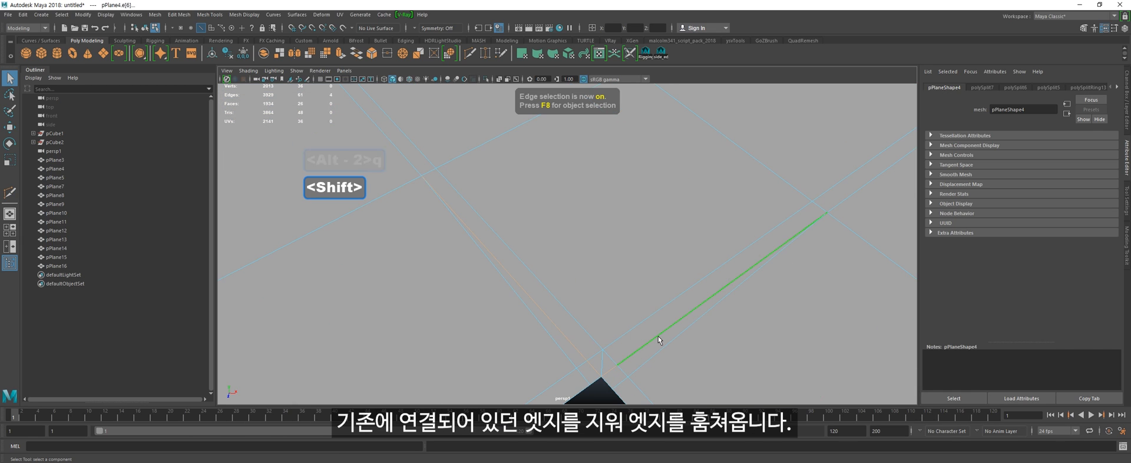
{"action": "key", "text": "ctrl+BackSpace"}
Step: Delete the middle grid's crowded inner edges and fill the space with one centre cut to the inner corner
{"action": "scroll", "coordinate": [662, 354], "scroll_direction": "down", "scroll_amount": 5}
{"action": "middle_click_drag", "start_coordinate": [662, 362], "coordinate": [657, 373], "text": "alt"}
{"action": "double_click", "coordinate": [613, 275]}
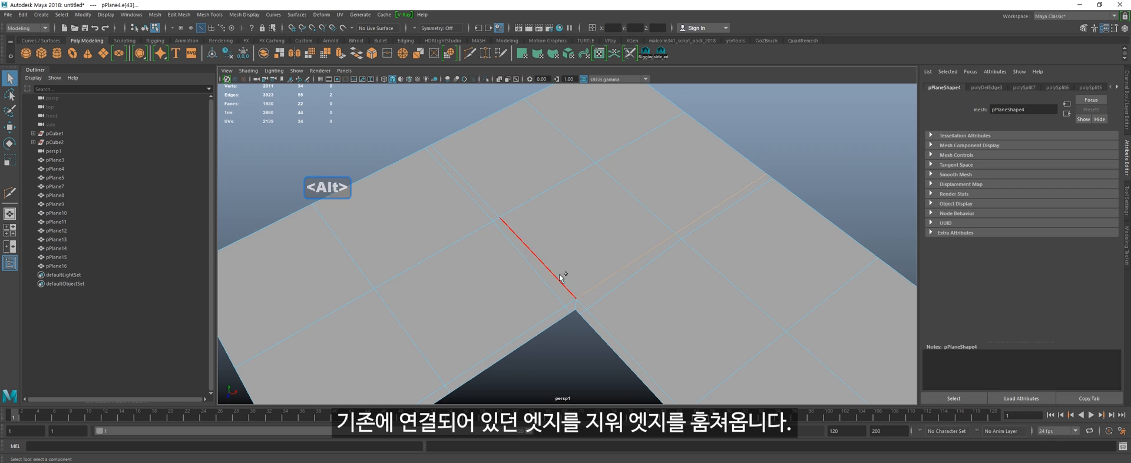
{"action": "key", "text": "ctrl+BackSpace"}
{"action": "key", "text": "alt+s"}
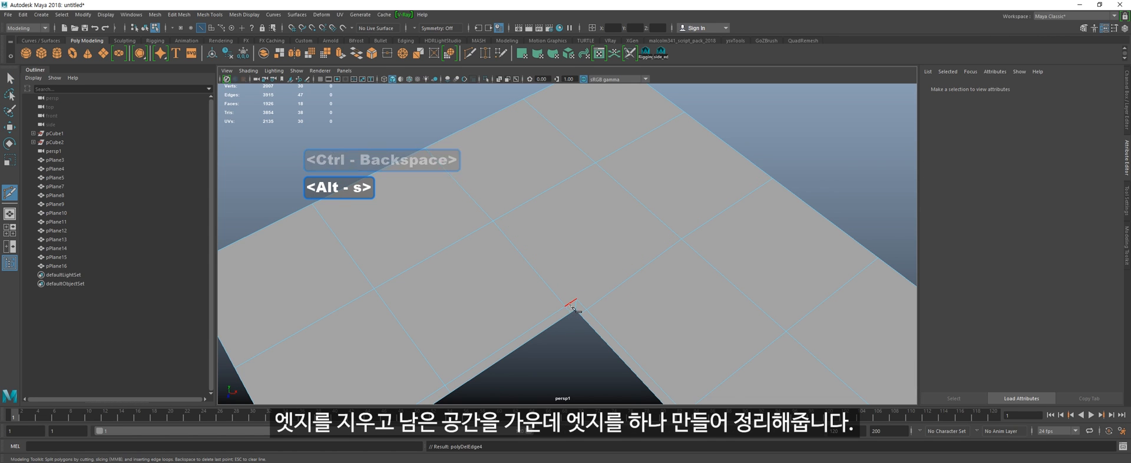
{"action": "left_click", "coordinate": [577, 299]}
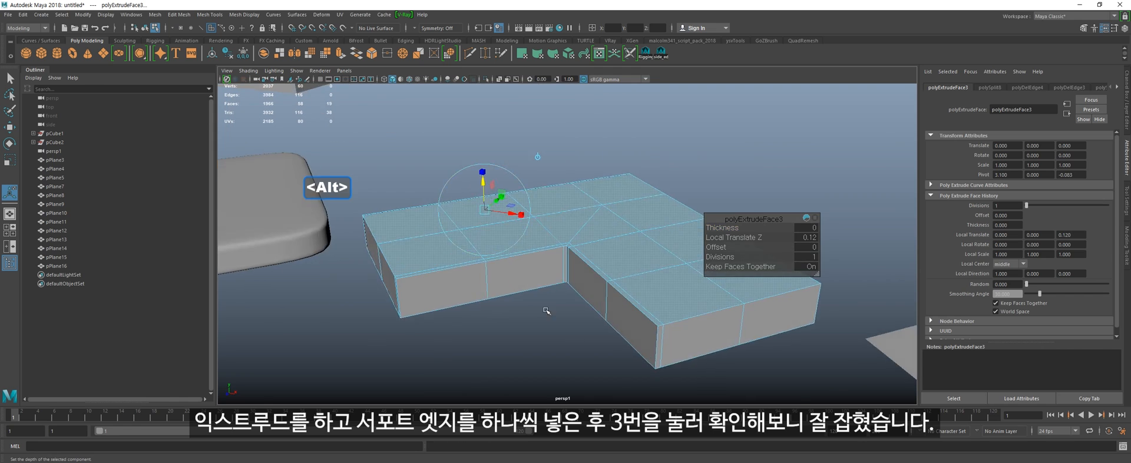
Step: Extrude the middle grid by 0.12 with support edge loops around its side walls, and turn on its smooth preview
{"action": "key", "text": "alt+e"}
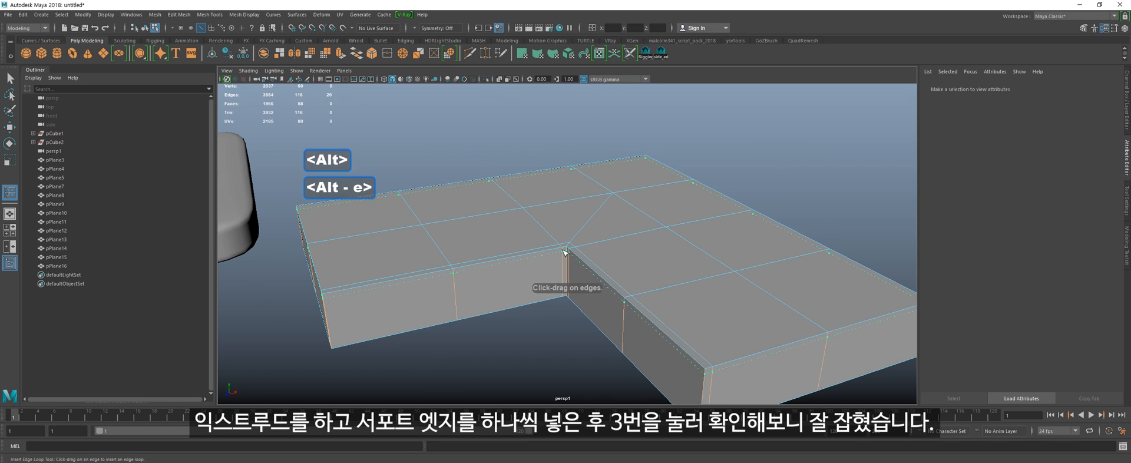
{"action": "left_click", "coordinate": [563, 250]}
{"action": "left_click_drag", "start_coordinate": [512, 307], "coordinate": [550, 331], "text": "alt"}
{"action": "key", "text": "alt+grave"}
{"action": "key", "text": "q"}
{"action": "key", "text": "3"}
{"action": "key", "text": "3"}
{"action": "left_click", "coordinate": [551, 363]}
{"action": "scroll", "coordinate": [551, 363], "scroll_direction": "down", "scroll_amount": 3}
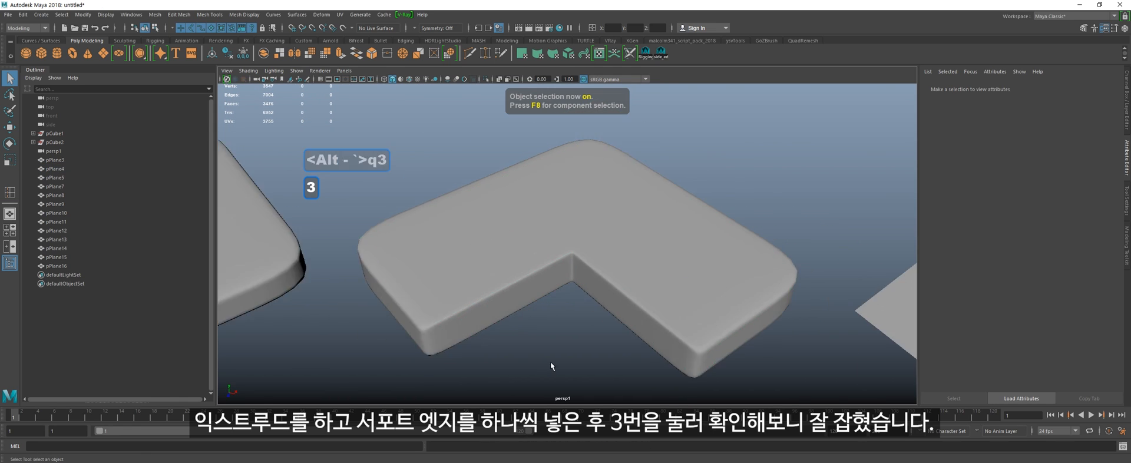
Step: Insert support edge loops around the last, sharpest grid's inner corner and connect them to the vertices above with Multi-Cut
{"action": "left_click_drag", "start_coordinate": [551, 364], "coordinate": [530, 372], "text": "alt"}
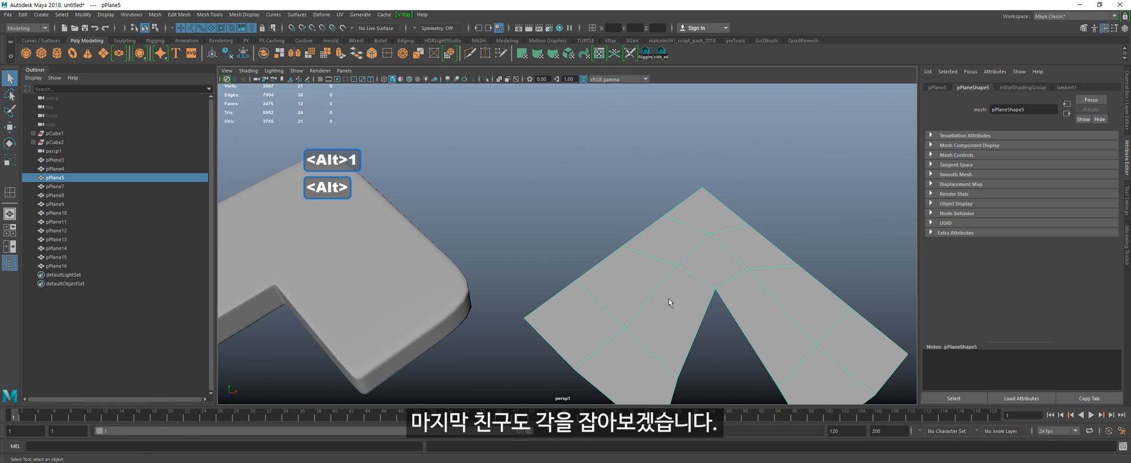
{"action": "left_click_drag", "start_coordinate": [670, 299], "coordinate": [605, 248], "text": "alt"}
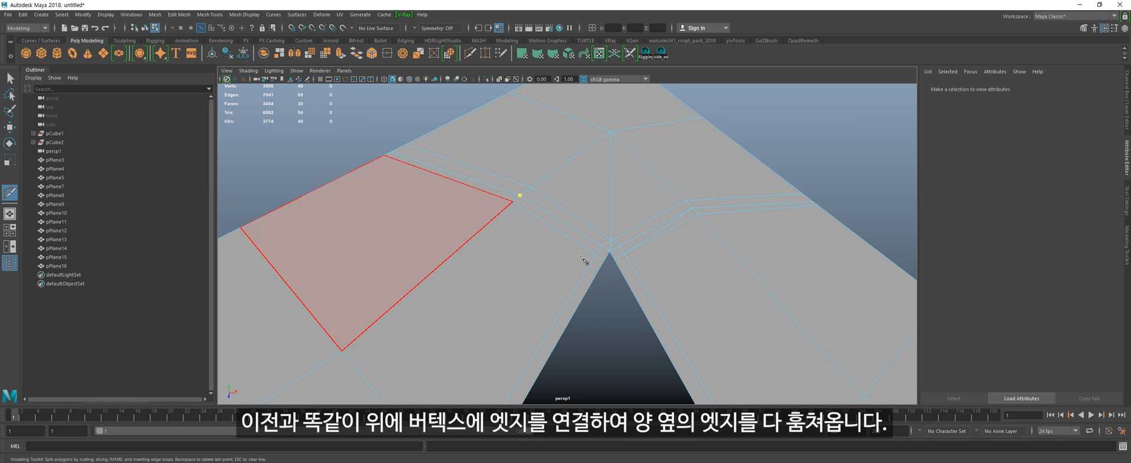
{"action": "left_click", "coordinate": [601, 245]}
Step: Delete the original edges running into the last grid's inner corner on both sides
{"action": "key", "text": "q"}
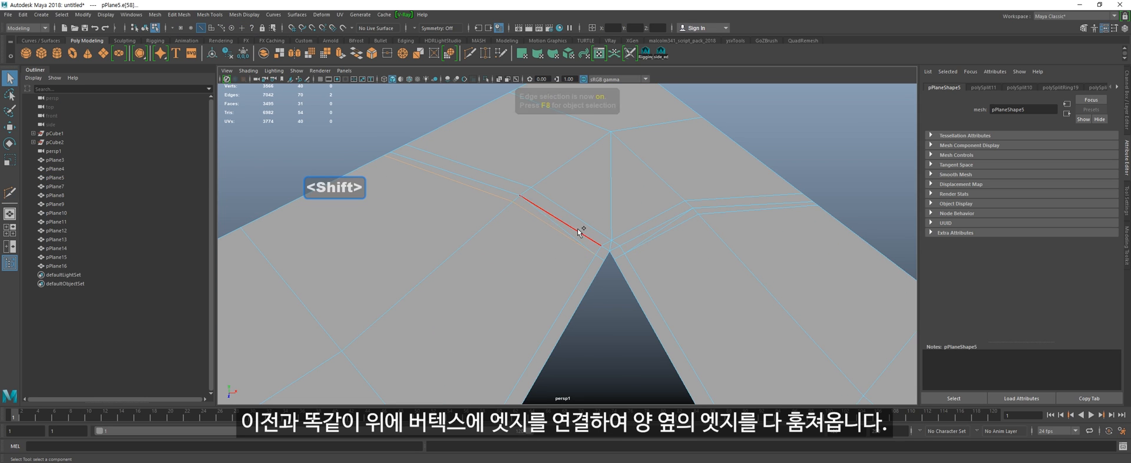
{"action": "left_click", "coordinate": [579, 238], "text": "shift"}
{"action": "key", "text": "ctrl+BackSpace"}
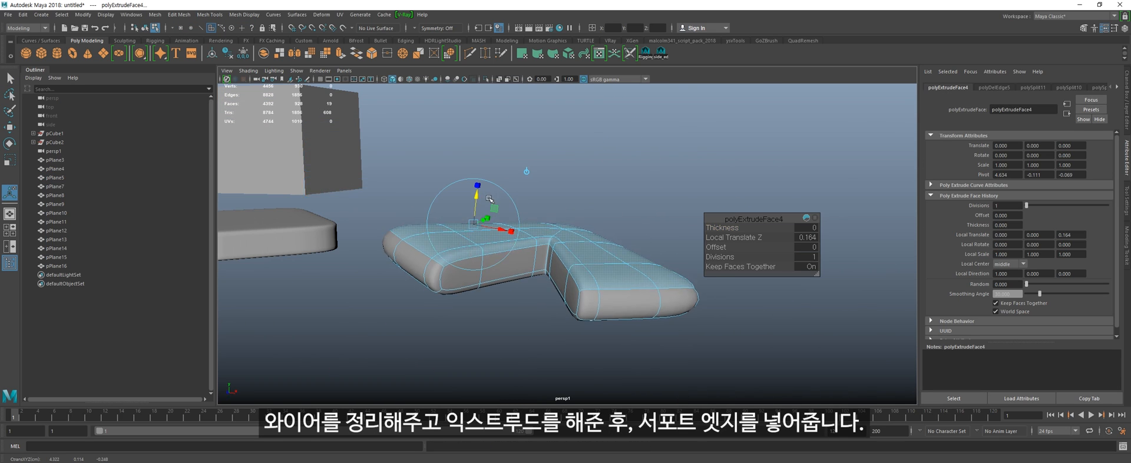
Step: Extrude the cleaned-up last grid by 0.164, turn off its smooth preview, and insert support edge loops around its side walls
{"action": "key", "text": "1"}
{"action": "left_click_drag", "start_coordinate": [489, 199], "coordinate": [525, 215], "text": "alt"}
{"action": "key", "text": "alt+e"}
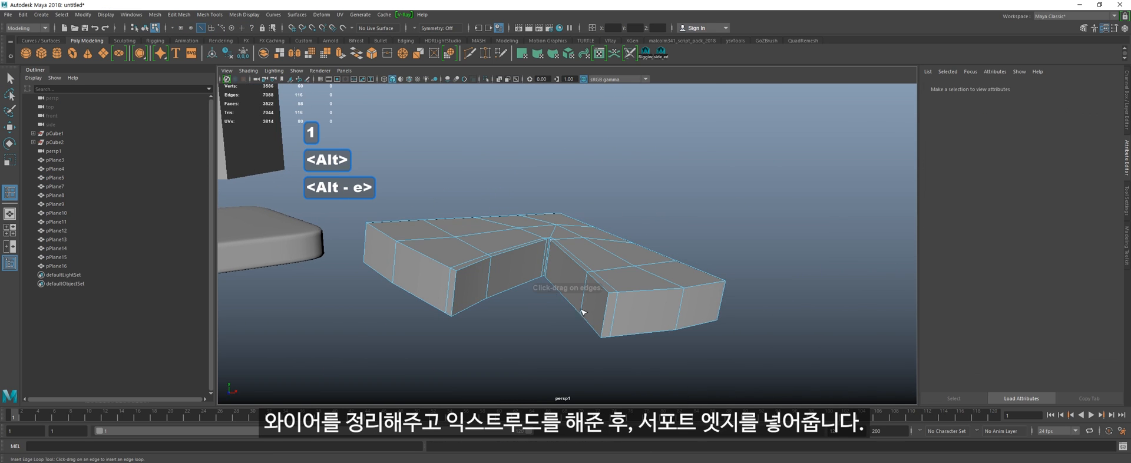
{"action": "left_click_drag", "start_coordinate": [605, 308], "coordinate": [607, 298]}
Step: Return the extruded last grid to object mode and inspect its corner in smooth preview
{"action": "key", "text": "alt+grave"}
{"action": "key", "text": "q"}
{"action": "key", "text": "3"}
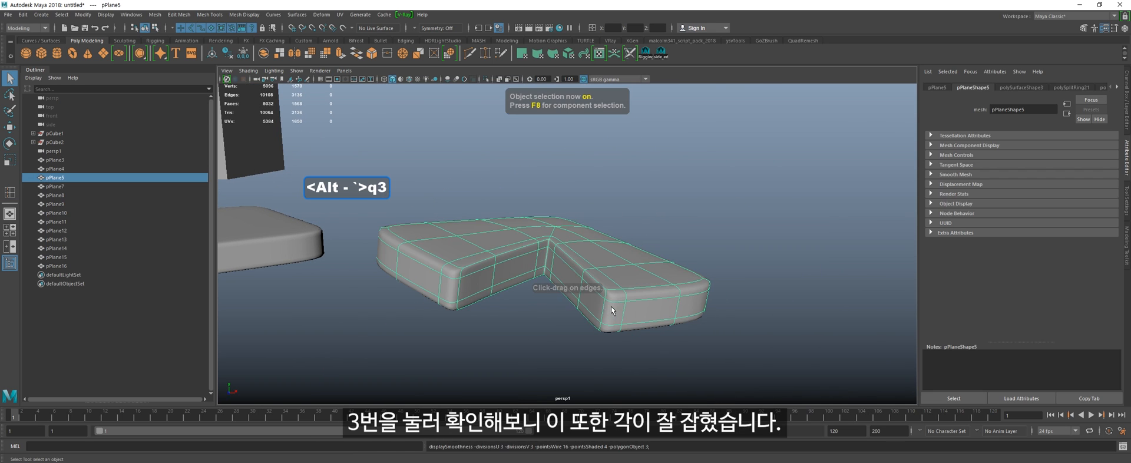
{"action": "left_click_drag", "start_coordinate": [605, 333], "coordinate": [620, 289], "text": "alt"}
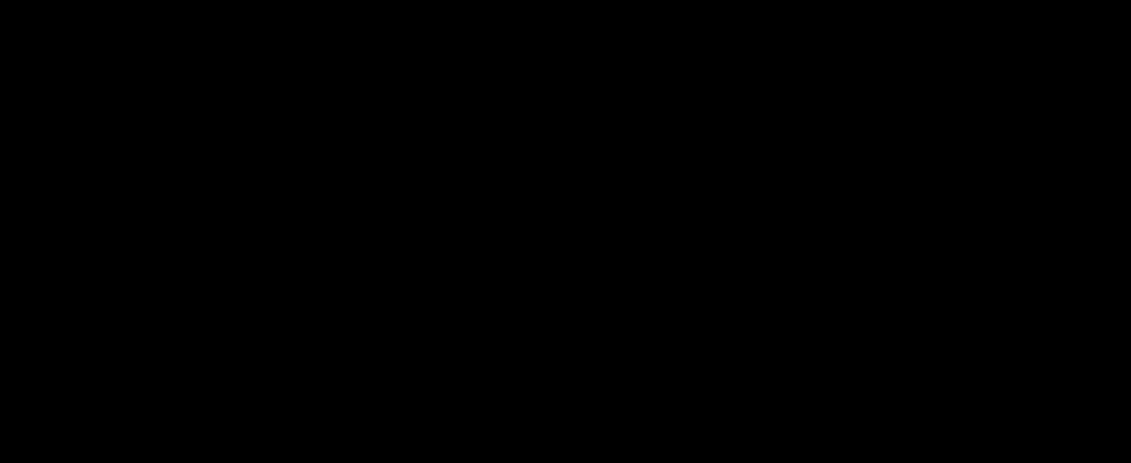